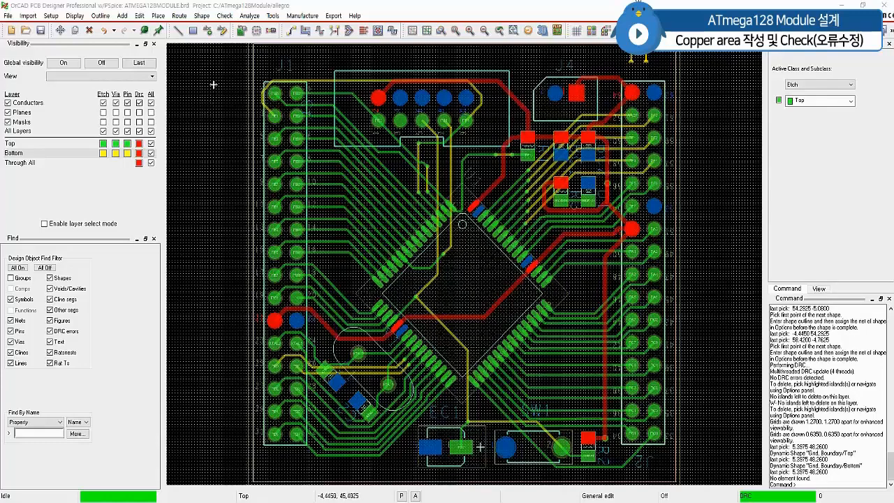
# Review the void controls and thermal relief connects in the global dynamic shape parameters, including the fixed thermal width, and accept the settings.
pyautogui.click(201, 15)
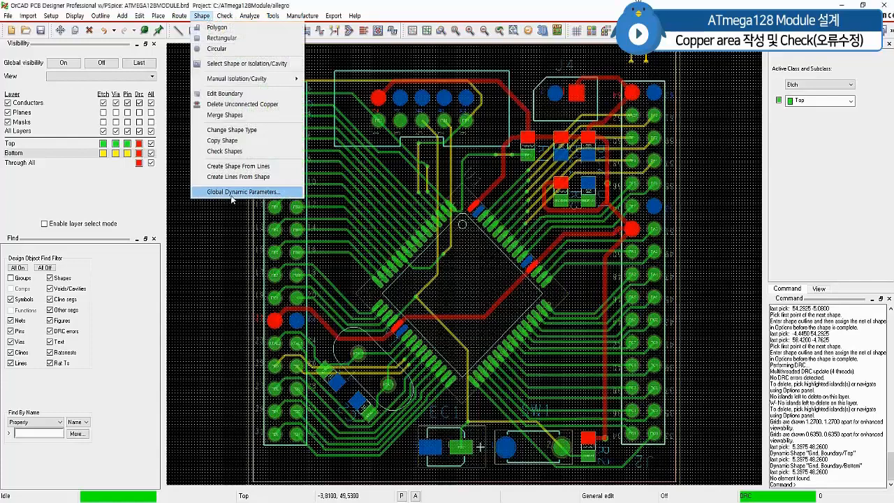
pyautogui.click(233, 196)
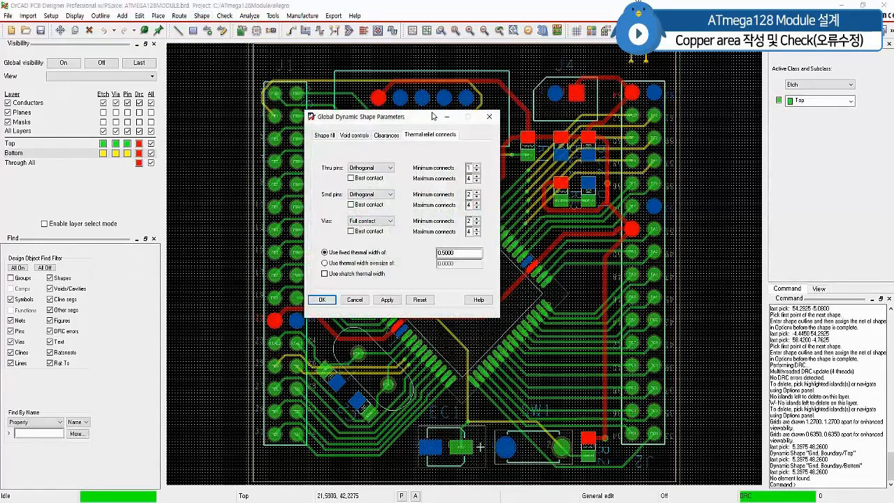
pyautogui.moveTo(408, 118); pyautogui.dragTo(508, 111)
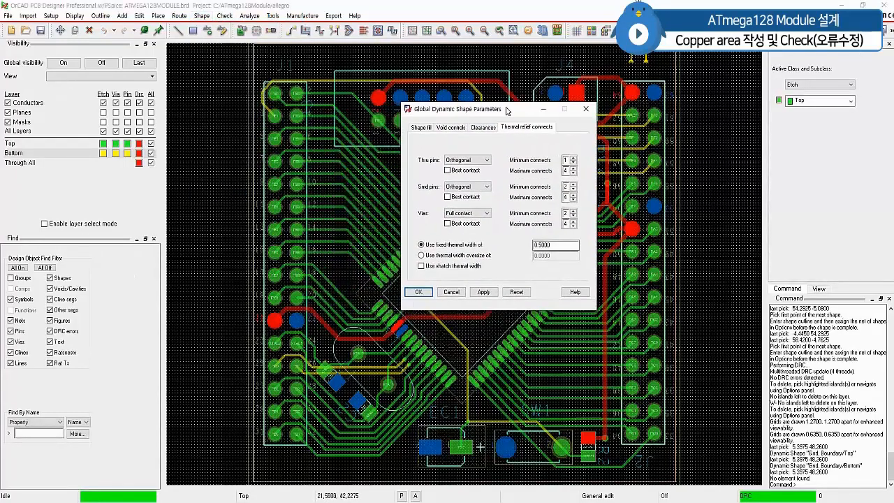
pyautogui.click(457, 129)
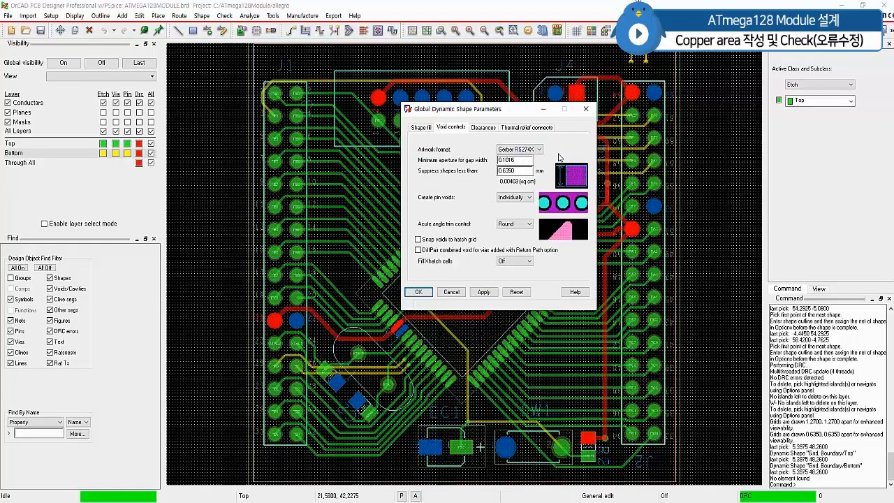
pyautogui.click(523, 127)
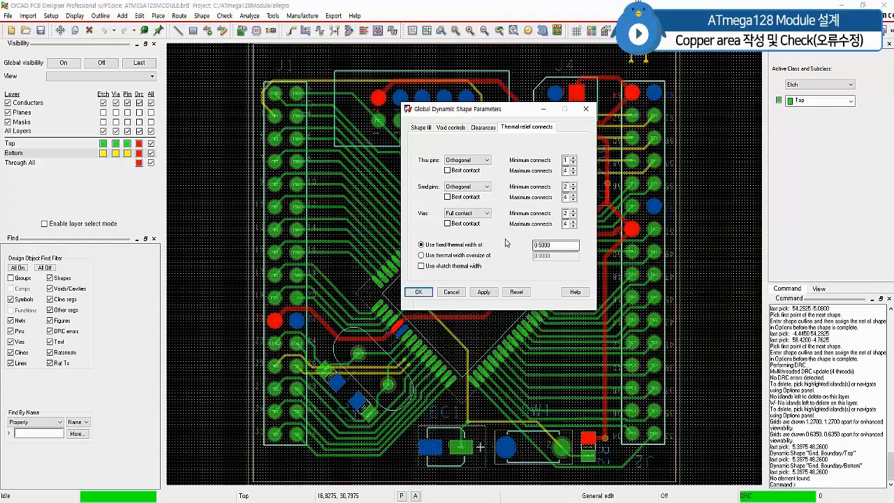
pyautogui.hotkey('ctrl', '2')
pyautogui.keyDown('ctrl'); pyautogui.moveTo(521, 237); pyautogui.dragTo(570, 253); pyautogui.keyUp('ctrl')
pyautogui.click(418, 291)
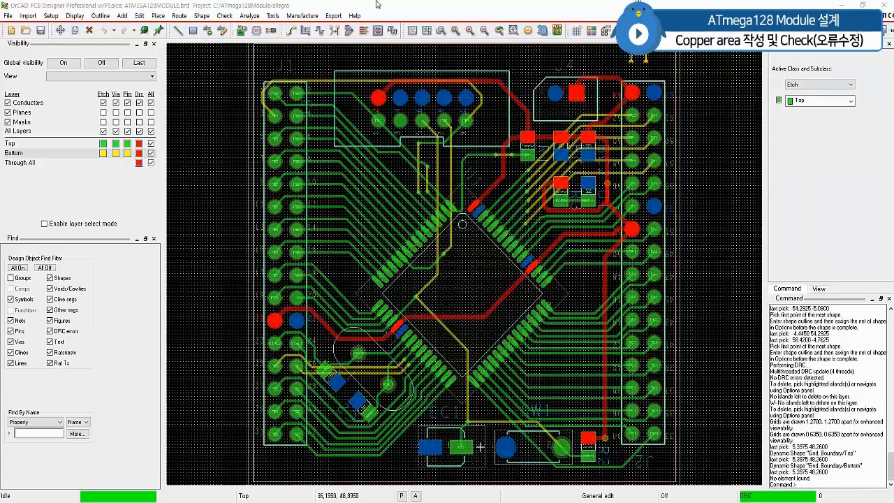
# Draw a rectangular dynamic copper shape about 64 by 59 mm around the whole board on Etch Top, assigned to the Gnd net.
pyautogui.click(190, 31)
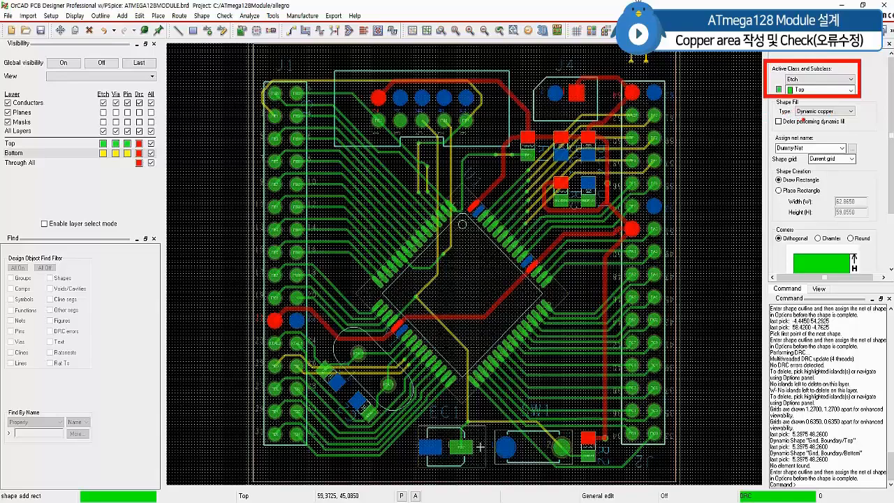
pyautogui.moveTo(799, 118); pyautogui.dragTo(849, 117)
pyautogui.moveTo(775, 142)
pyautogui.mouseDown()
pyautogui.moveTo(858, 149)
pyautogui.moveTo(843, 155)
pyautogui.mouseUp()
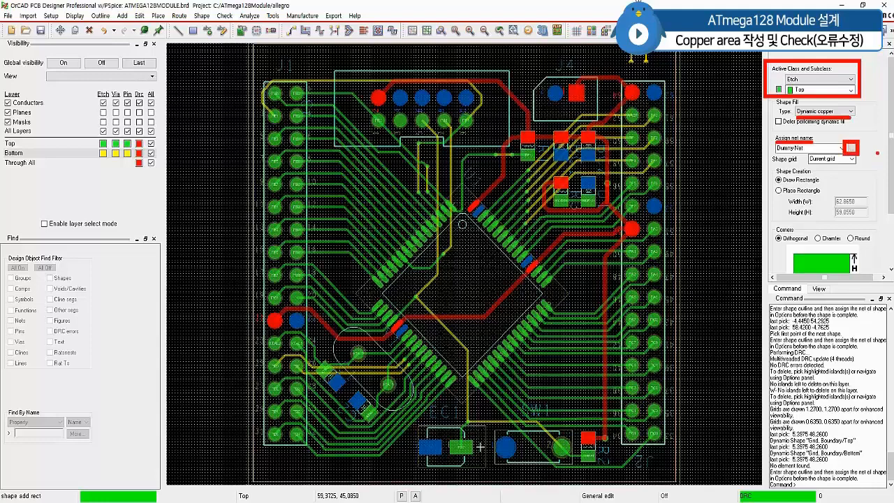
pyautogui.press('Escape')
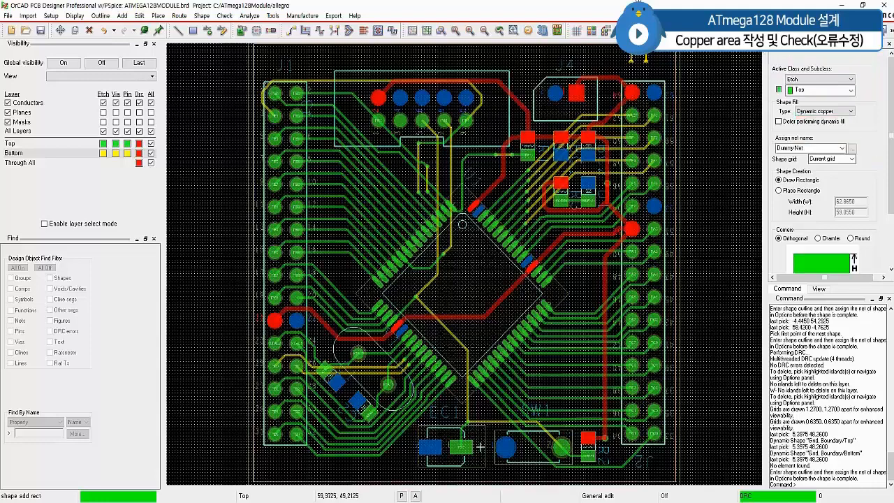
pyautogui.click(851, 148)
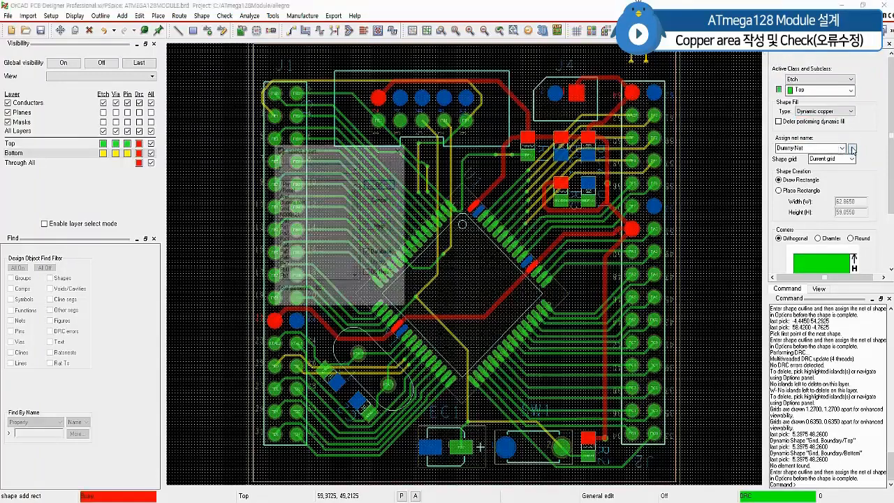
pyautogui.click(284, 208)
pyautogui.click(391, 185)
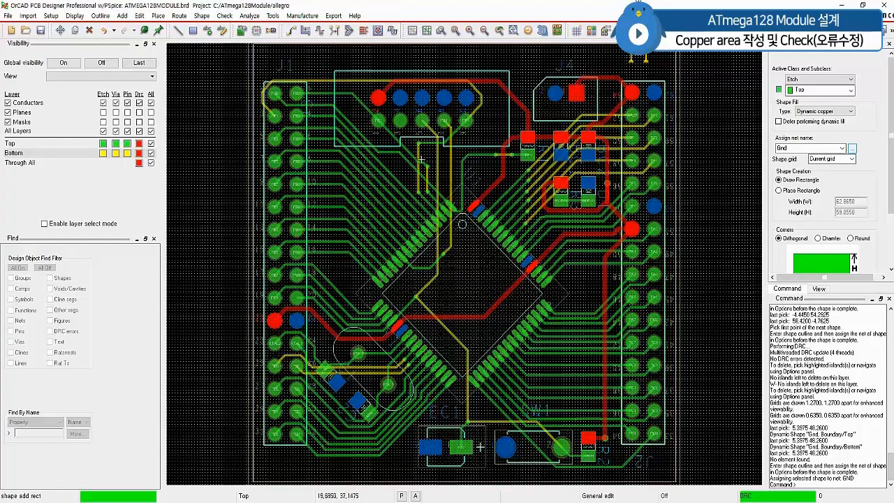
pyautogui.scroll(-2, 423, 160)
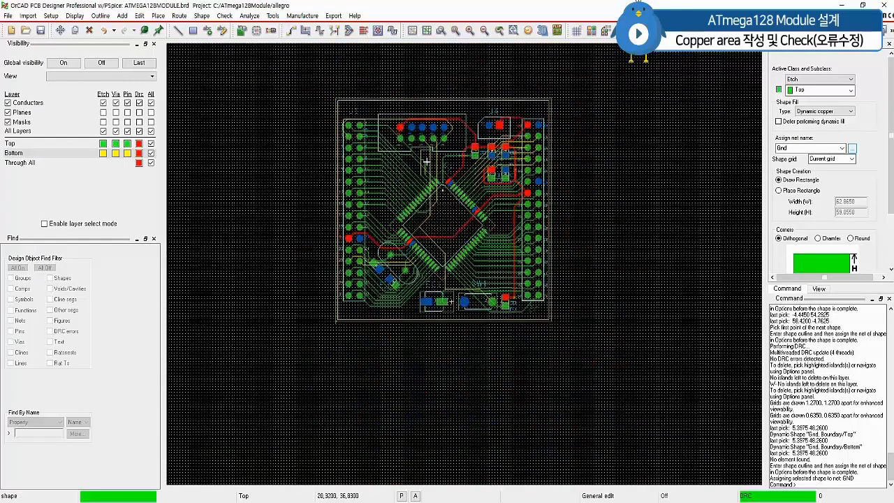
pyautogui.click(315, 75)
pyautogui.click(592, 340)
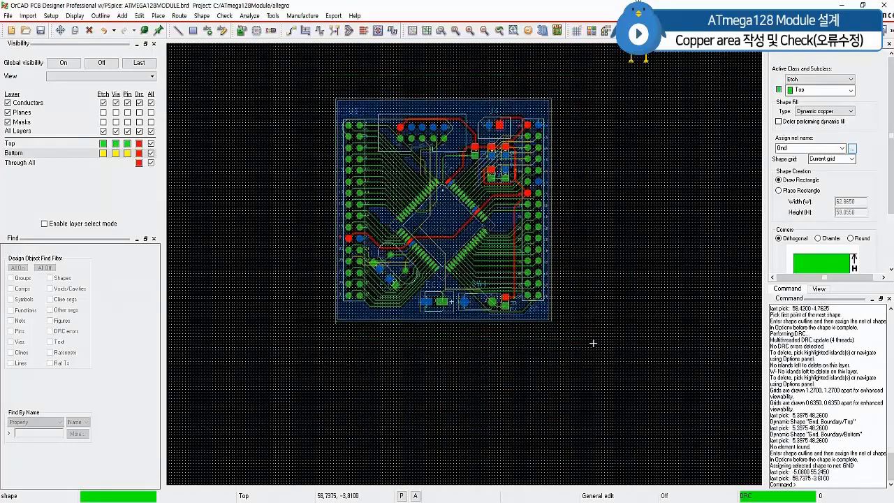
pyautogui.rightClick(631, 118)
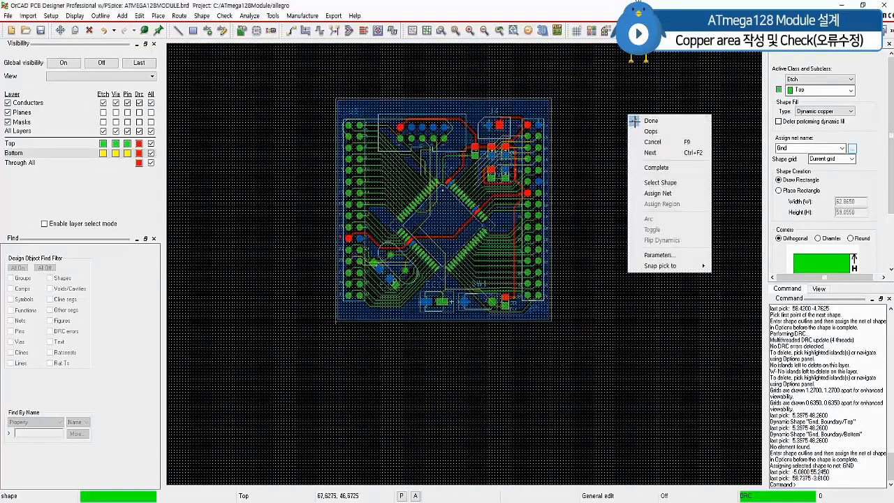
pyautogui.click(655, 153)
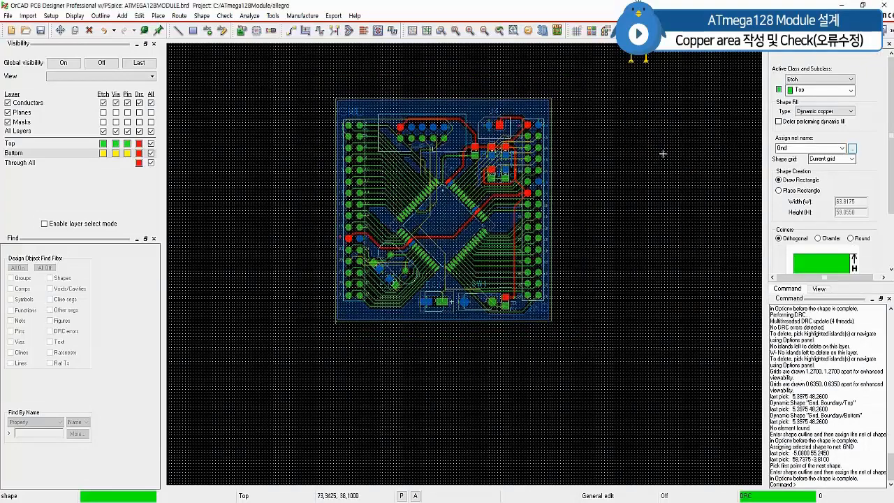
# Draw a second Gnd dynamic copper rectangle over the whole board on Etch Bottom, from about (-4.1, 54.0) to (56.5, -5.4), and finish the command.
pyautogui.click(831, 90)
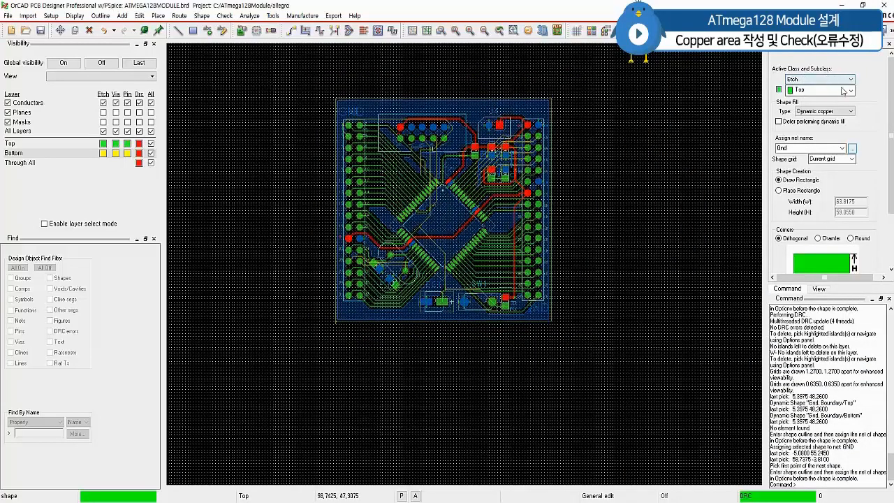
pyautogui.click(812, 112)
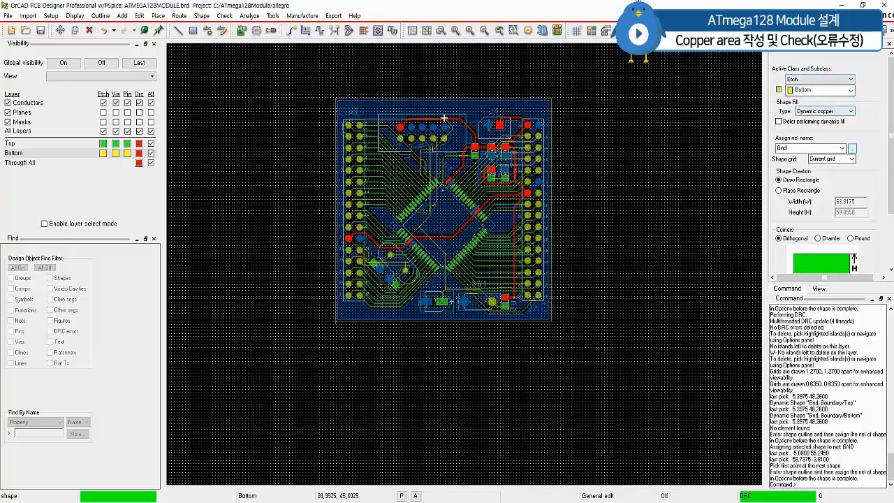
pyautogui.click(318, 81)
pyautogui.click(584, 349)
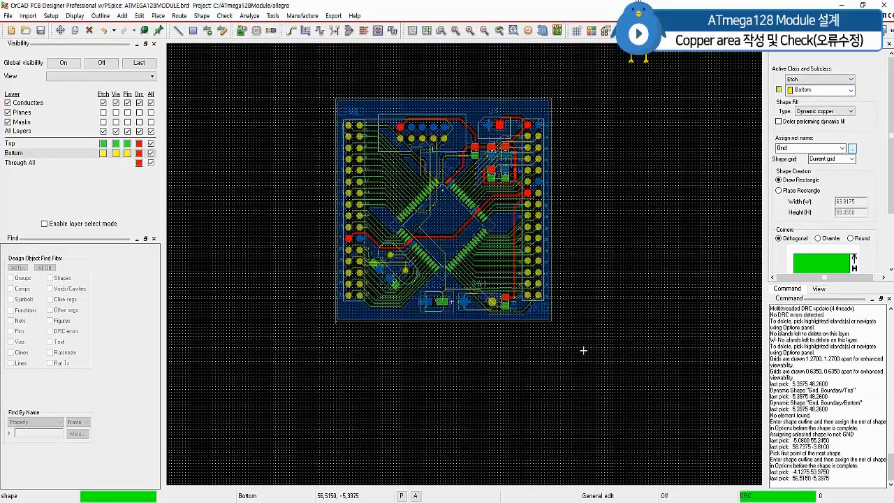
pyautogui.rightClick(623, 135)
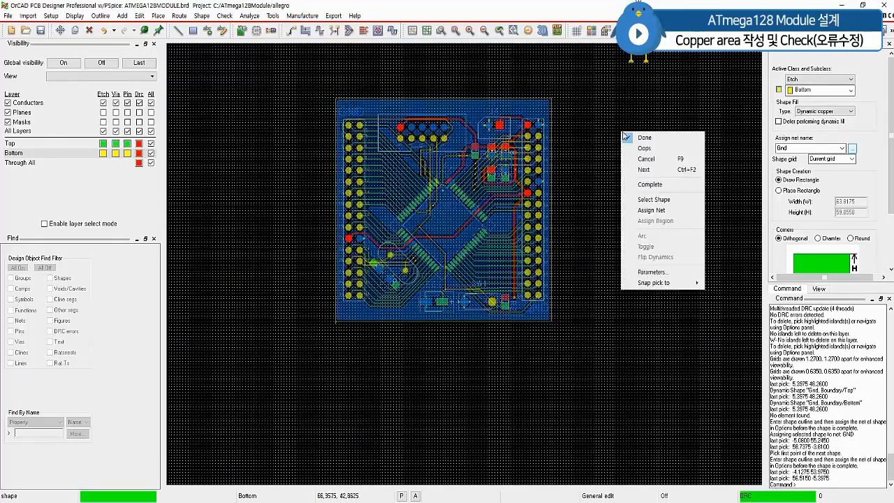
pyautogui.click(644, 138)
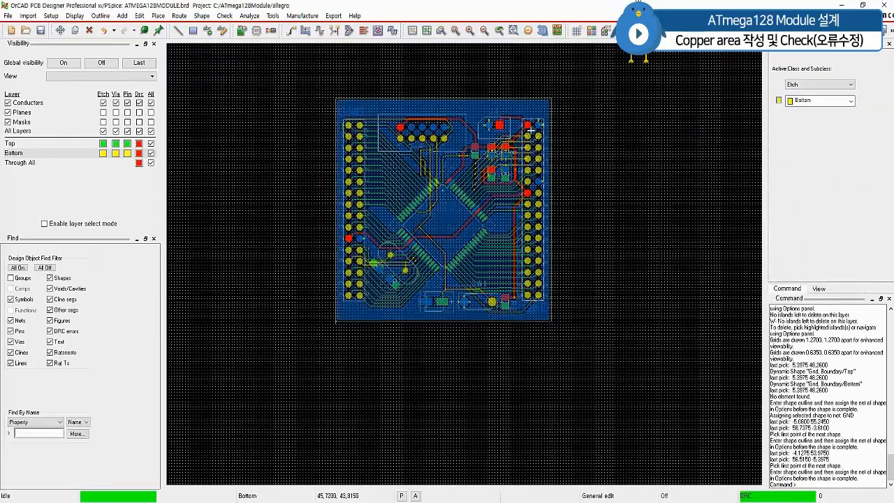
# Inspect the thermal relief spokes on connector J4's GND pin, and examine the design status for unrouted connections and isolated shapes.
pyautogui.scroll(4, 493, 122)
pyautogui.scroll(2, 490, 121)
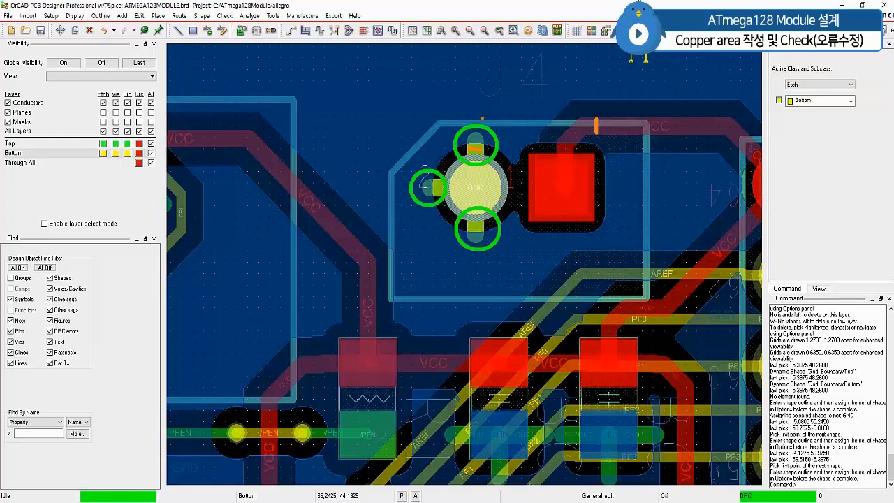
pyautogui.scroll(-3, 450, 105)
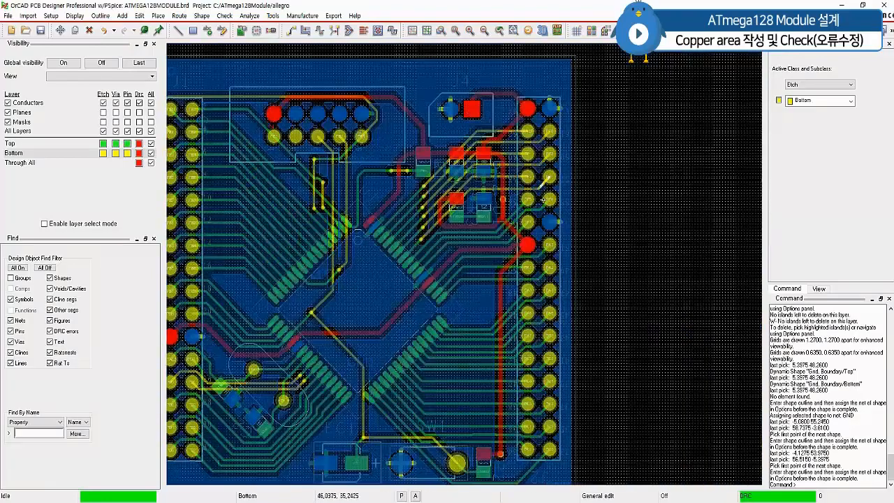
pyautogui.scroll(1, 396, 205)
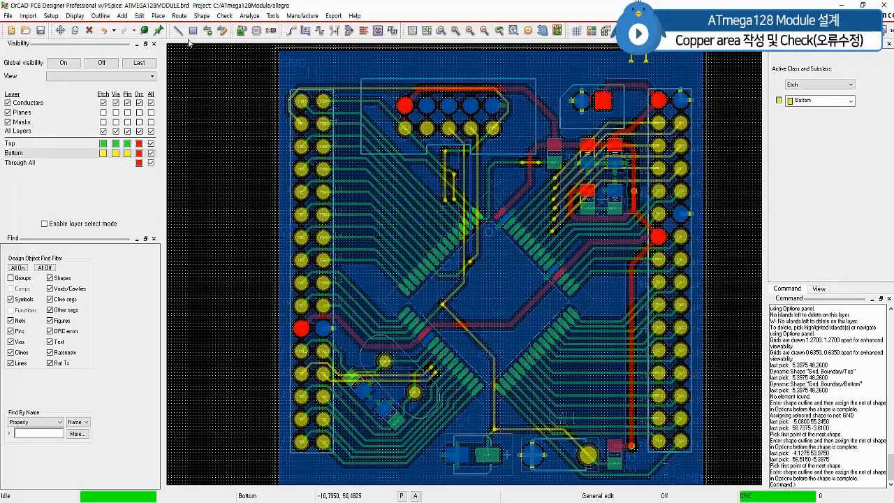
pyautogui.click(224, 15)
pyautogui.click(241, 28)
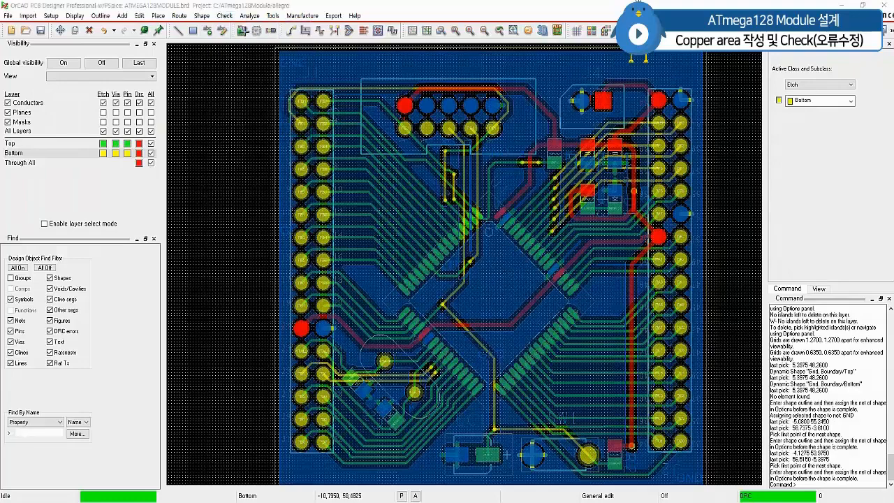
pyautogui.moveTo(110, 111); pyautogui.dragTo(151, 179)
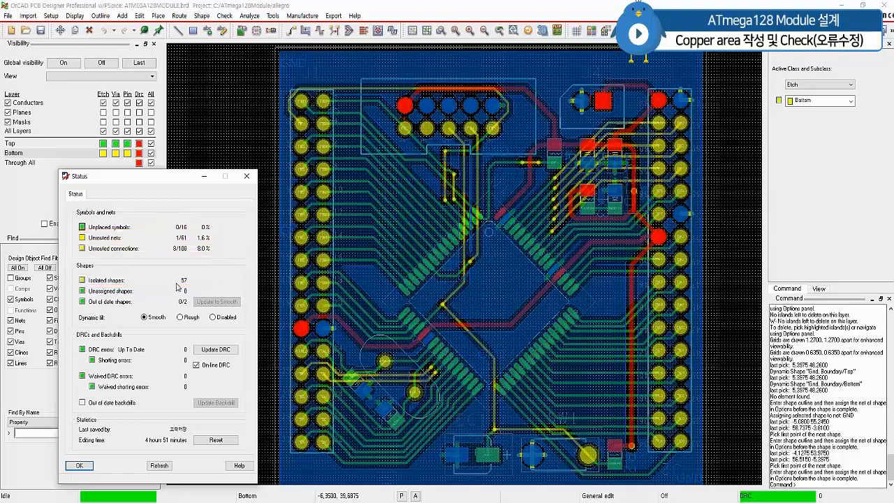
pyautogui.click(82, 249)
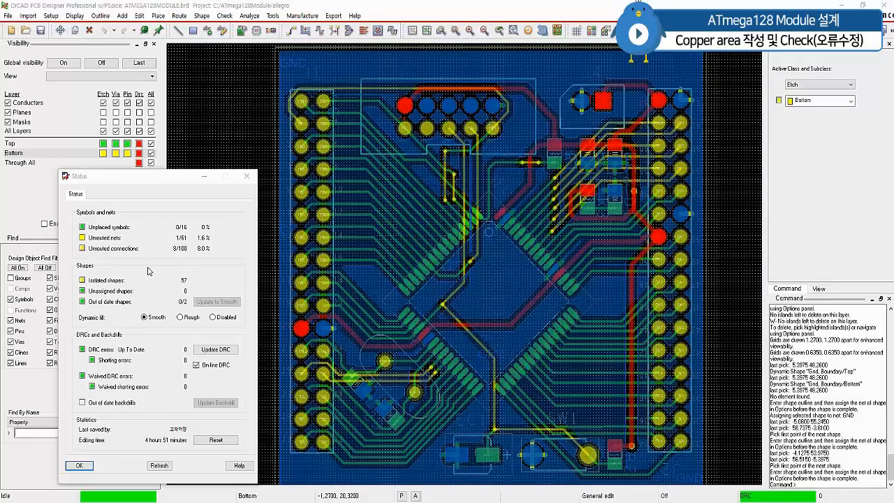
# Delete the unconnected copper on the Bottom layer, two islands individually and the rest all at once, and refresh the design status.
pyautogui.click(202, 15)
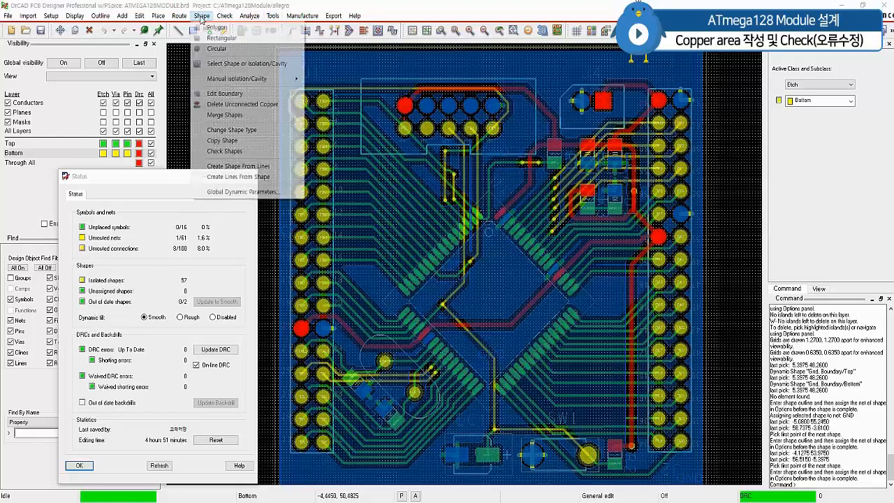
pyautogui.click(272, 105)
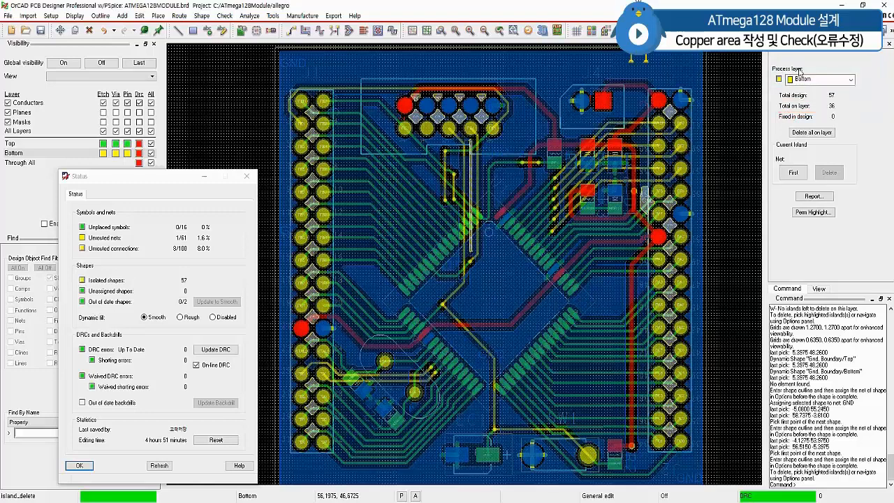
pyautogui.click(794, 174)
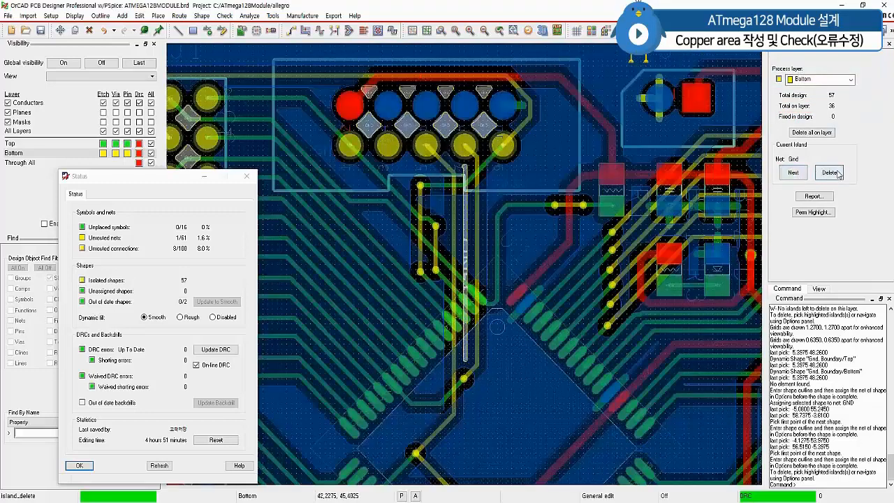
pyautogui.click(837, 173)
pyautogui.click(838, 173)
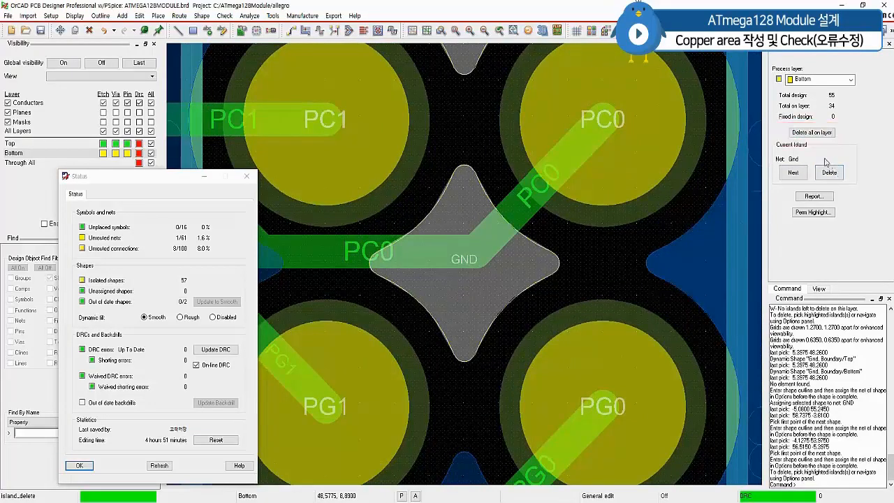
pyautogui.click(812, 134)
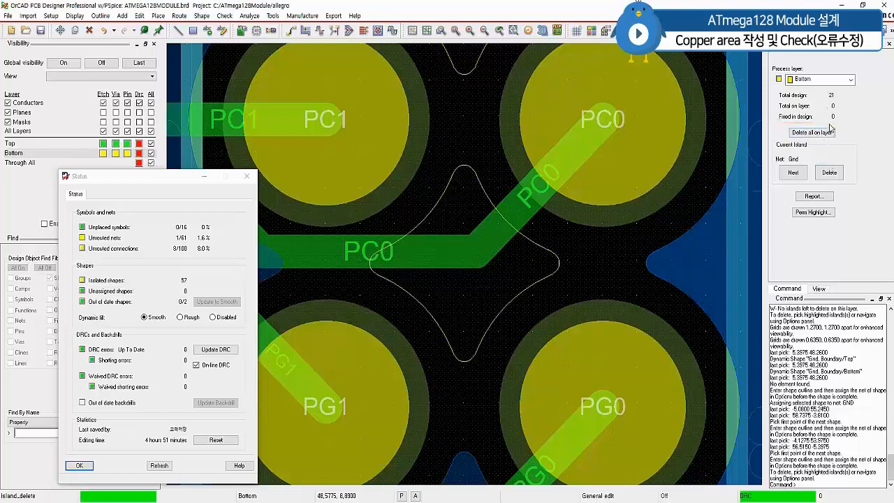
pyautogui.click(159, 465)
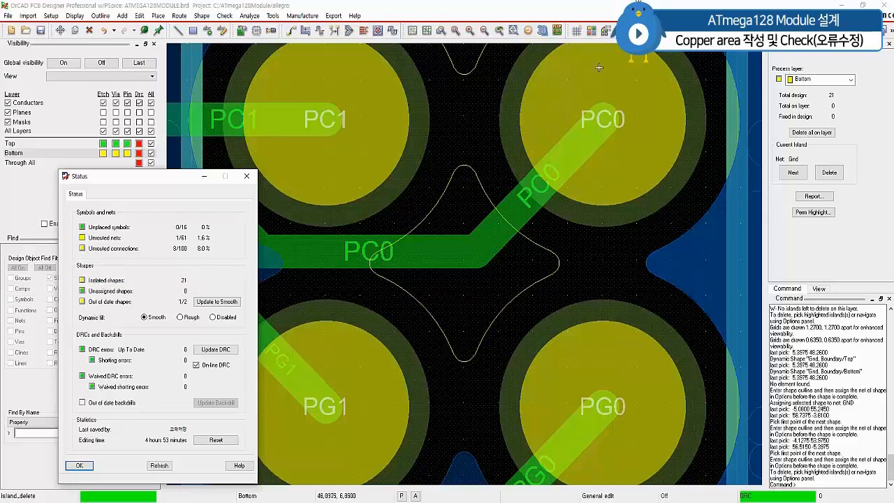
# Delete the isolated GND copper on the Top layer, two islands individually and the rest all at once.
pyautogui.click(850, 80)
pyautogui.click(814, 90)
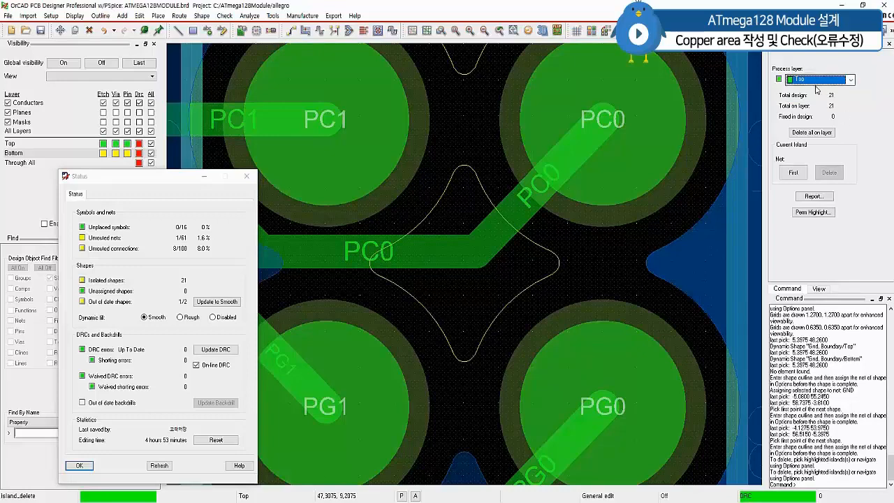
pyautogui.click(807, 177)
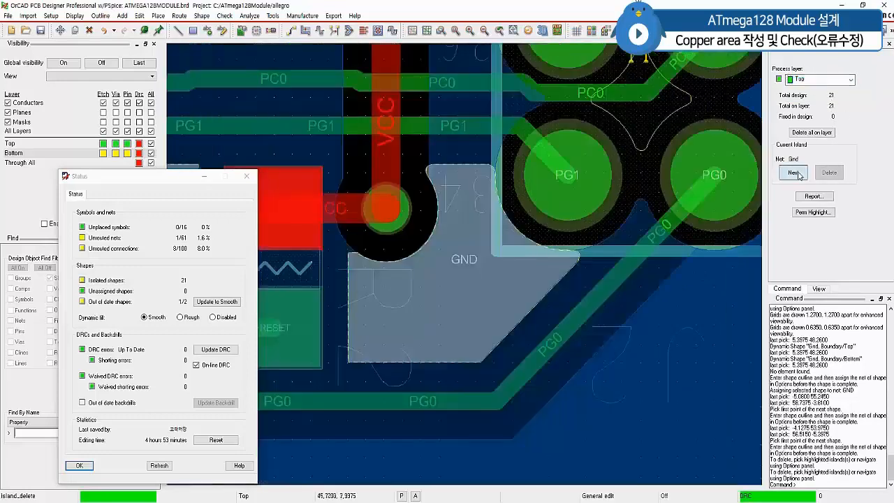
pyautogui.click(828, 173)
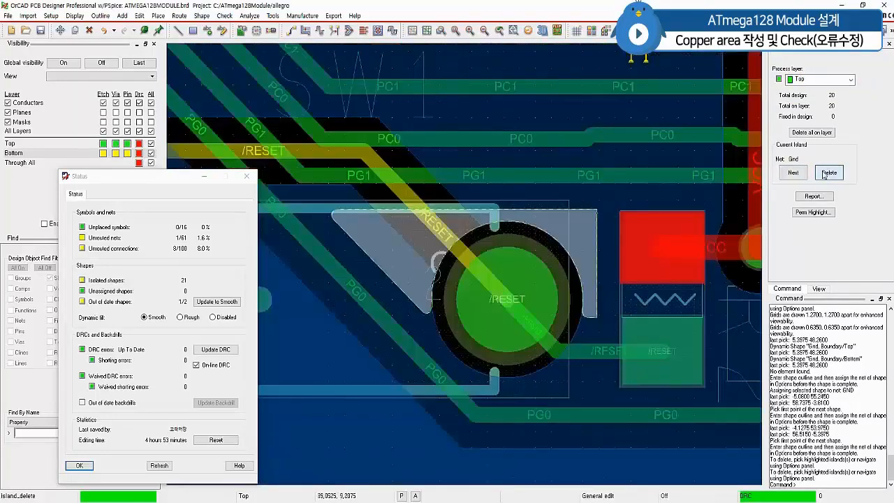
pyautogui.click(827, 174)
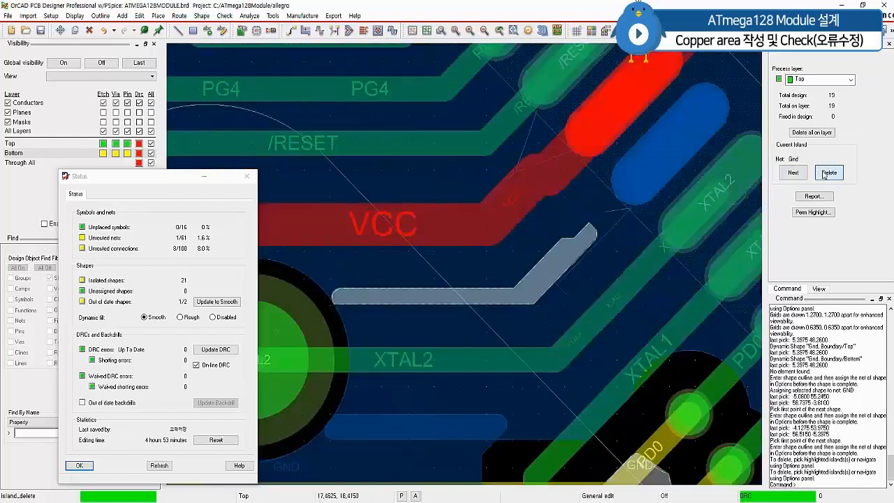
pyautogui.click(808, 132)
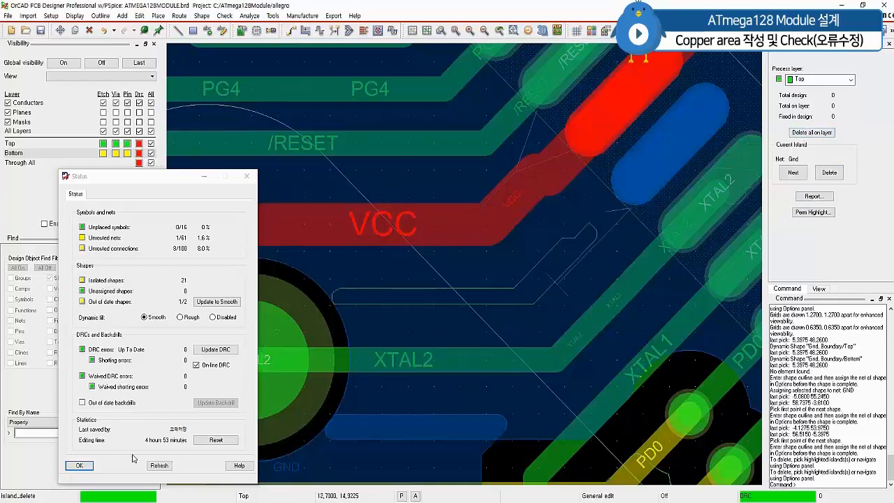
# Refresh the design status and try to update the out-of-date shapes to smooth.
pyautogui.click(162, 467)
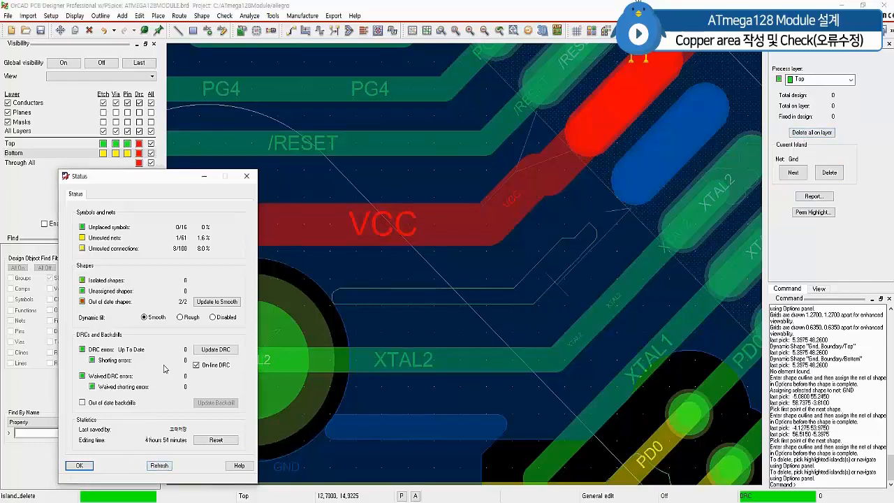
pyautogui.click(212, 301)
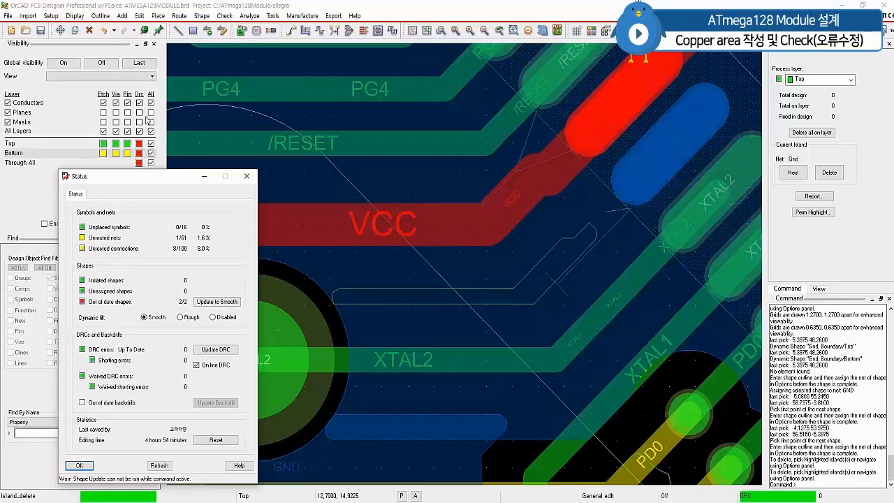
# Open the unconnected pins report, go to the U1.63 location, and inspect the GND pins of connector J3.
pyautogui.moveTo(140, 181); pyautogui.dragTo(83, 189)
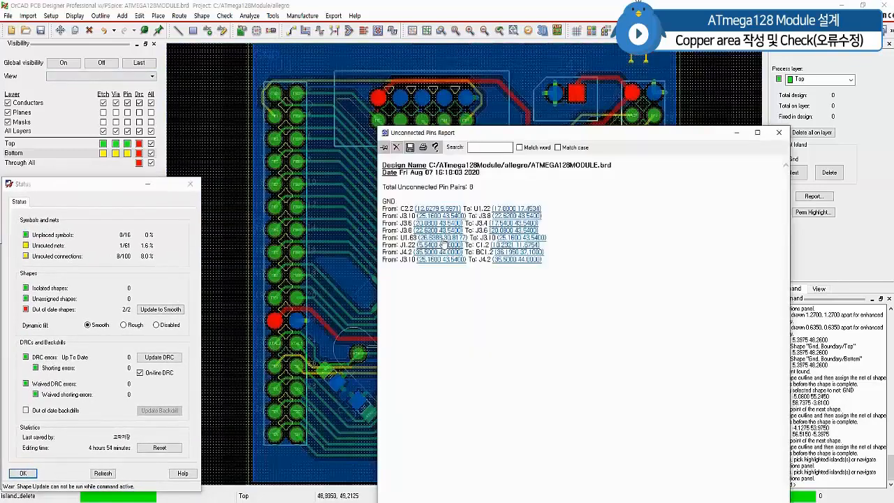
pyautogui.click(442, 239)
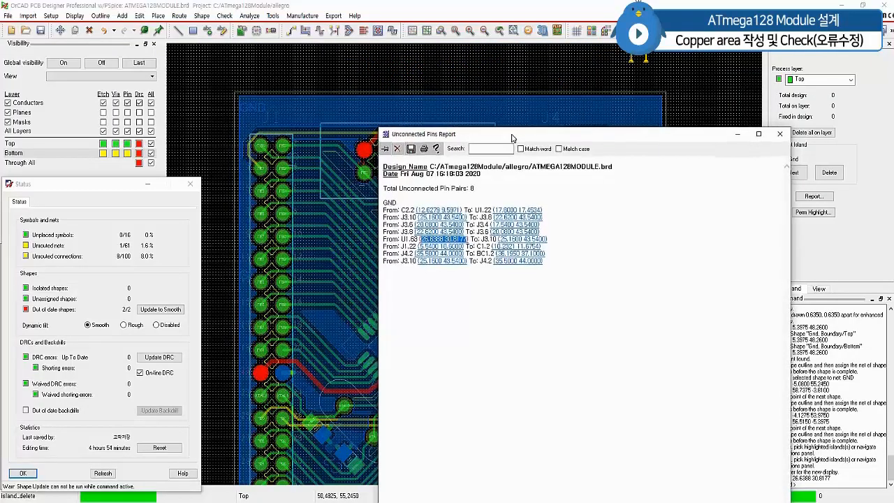
pyautogui.moveTo(511, 136); pyautogui.dragTo(486, 174)
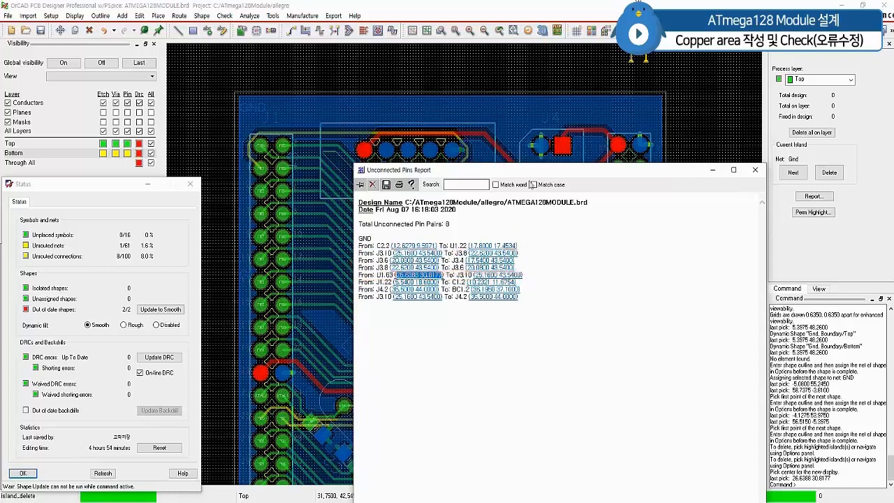
pyautogui.moveTo(537, 176); pyautogui.dragTo(512, 225)
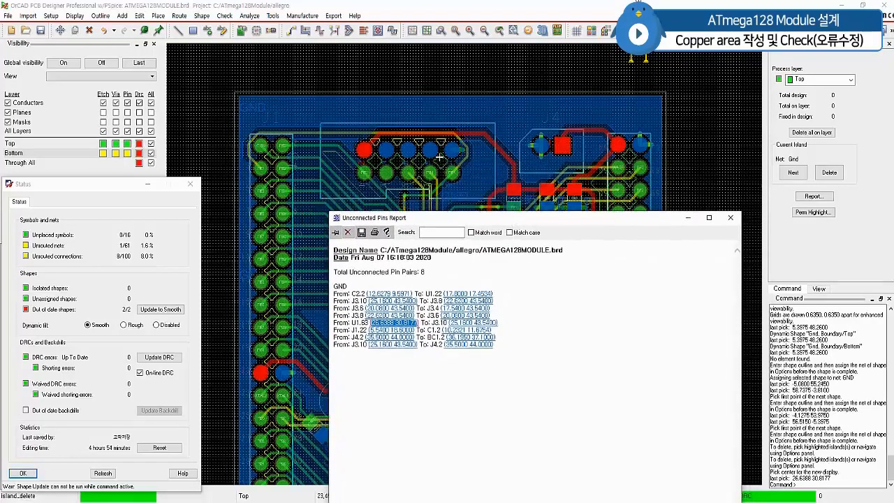
pyautogui.scroll(1, 427, 149)
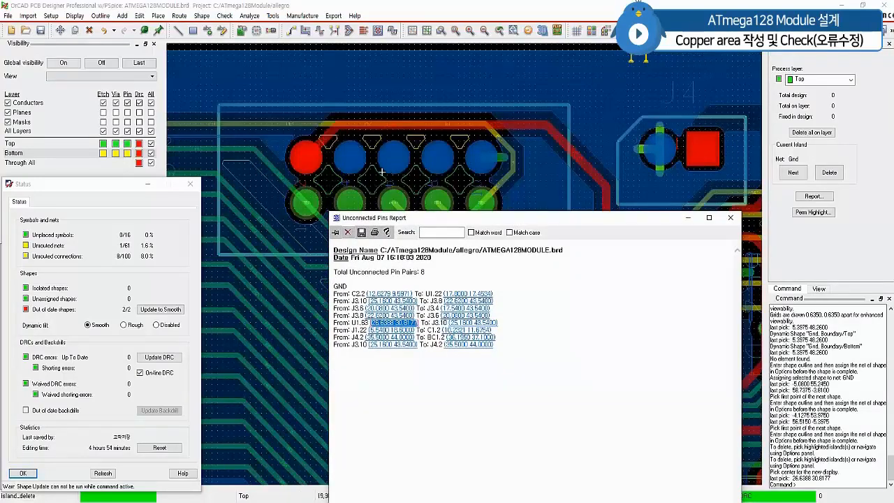
pyautogui.moveTo(431, 222); pyautogui.dragTo(397, 222)
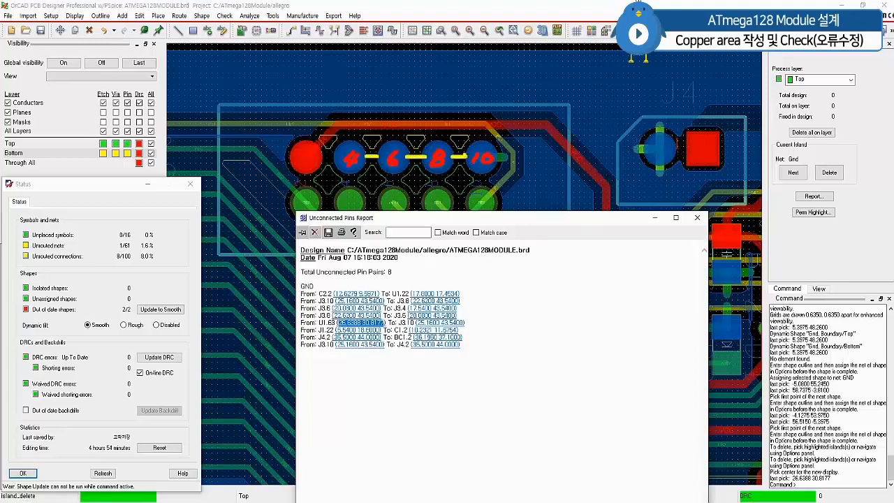
# Route GND traces 0.5 wide on the Top layer linking J3 pins 4, 6, 8 and 10, and finish the command.
pyautogui.click(290, 30)
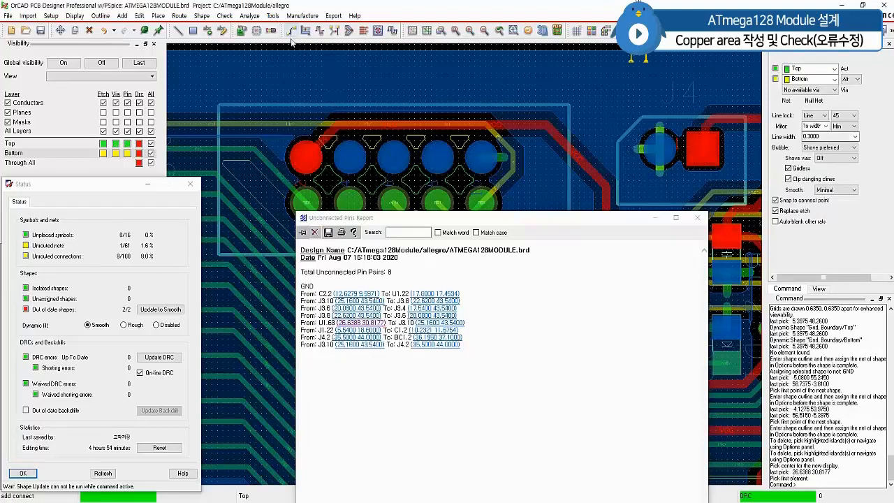
pyautogui.click(359, 163)
pyautogui.click(380, 164)
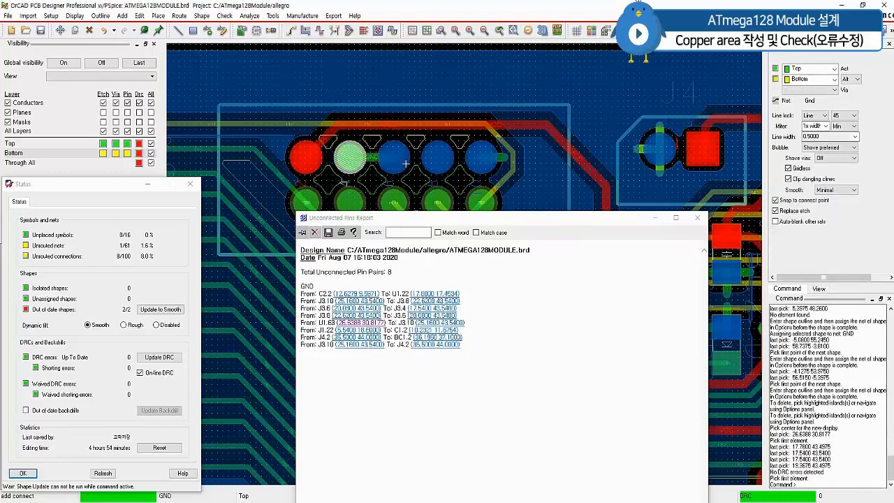
pyautogui.click(403, 164)
pyautogui.click(430, 163)
pyautogui.click(438, 163)
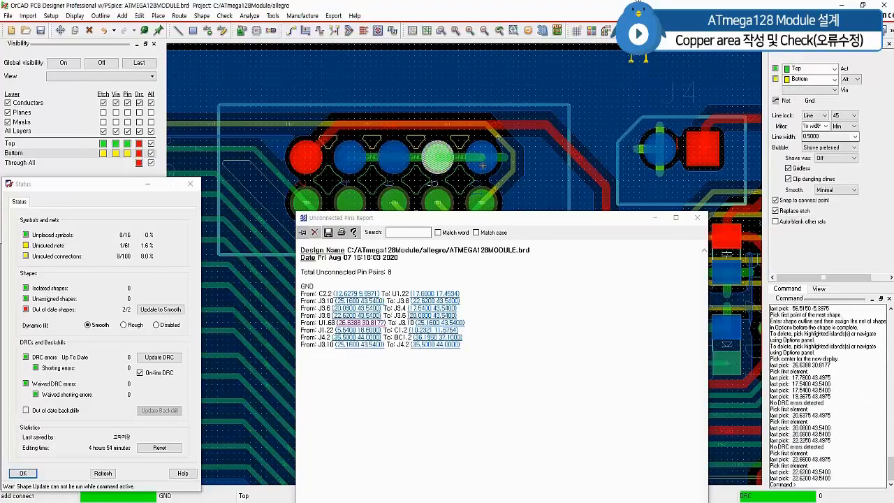
pyautogui.click(479, 166)
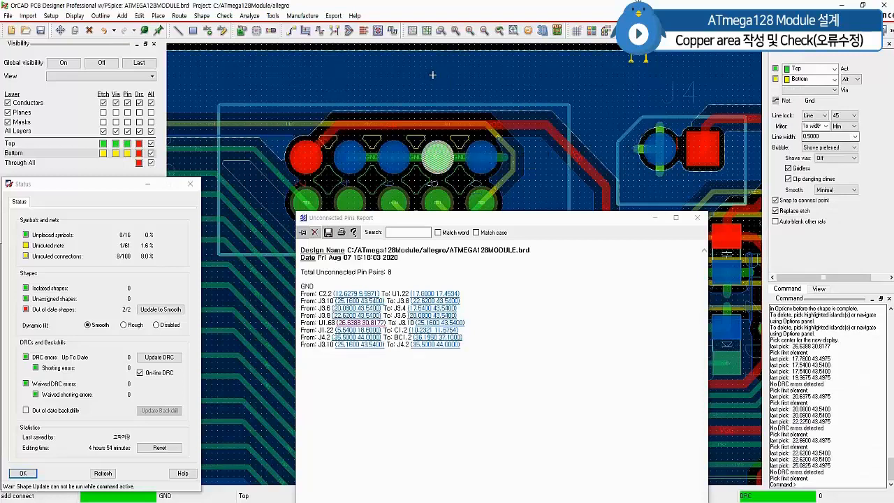
pyautogui.scroll(-2, 436, 75)
pyautogui.rightClick(708, 105)
pyautogui.click(726, 112)
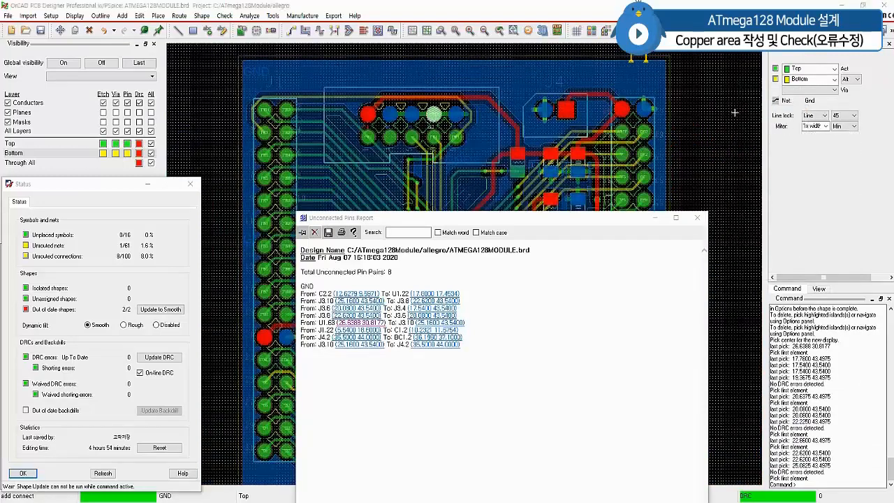
# Refresh the design status and open a new unconnected pins report beside the earlier one to compare the remaining pin pairs.
pyautogui.click(102, 473)
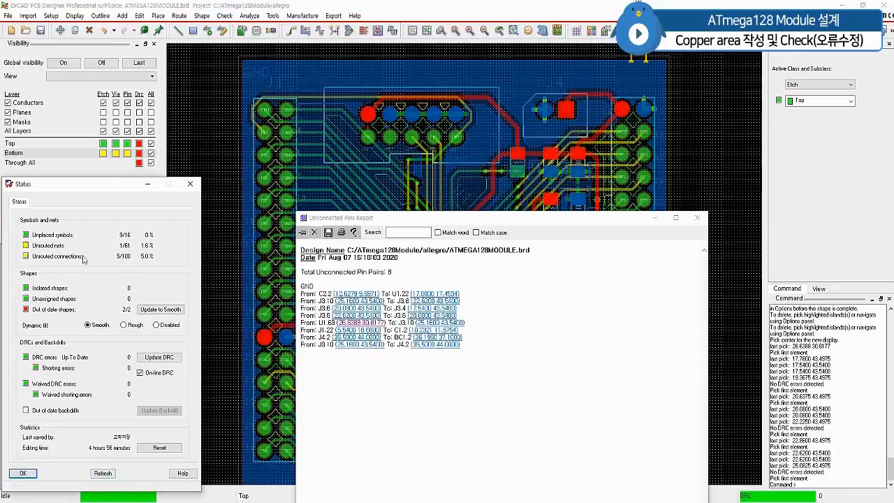
pyautogui.click(26, 257)
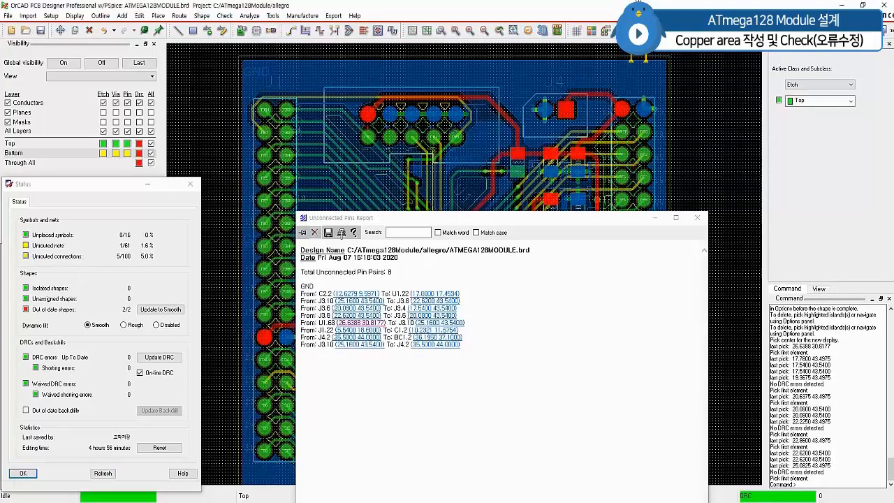
pyautogui.moveTo(881, 146); pyautogui.dragTo(727, 225)
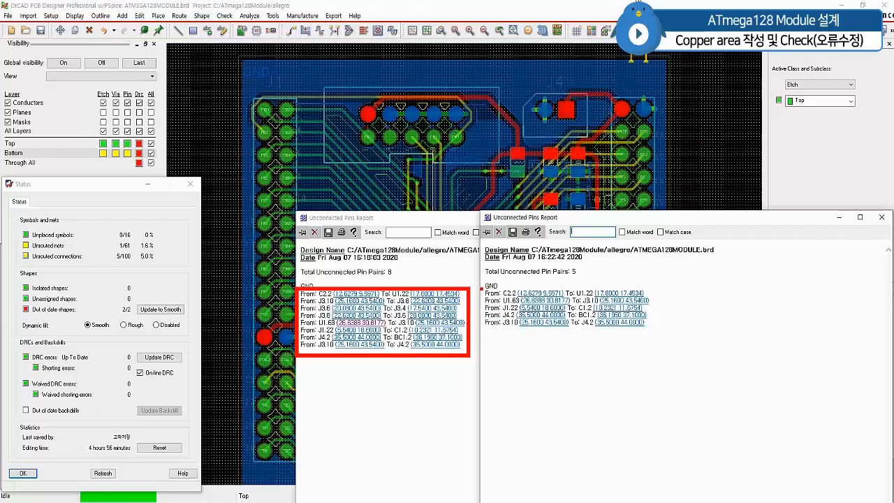
pyautogui.moveTo(482, 288)
pyautogui.keyDown('ctrl'); pyautogui.mouseDown()
pyautogui.moveTo(530, 328)
pyautogui.moveTo(654, 333)
pyautogui.mouseUp(); pyautogui.keyUp('ctrl')
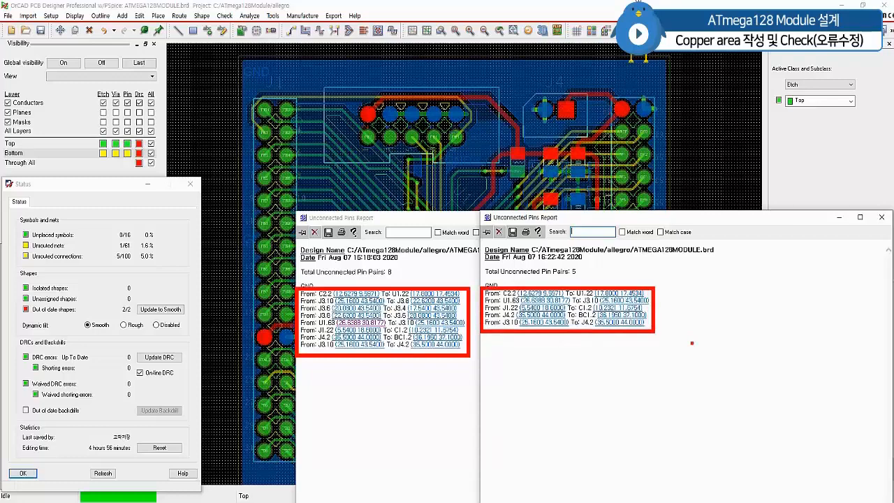
pyautogui.press('Escape')
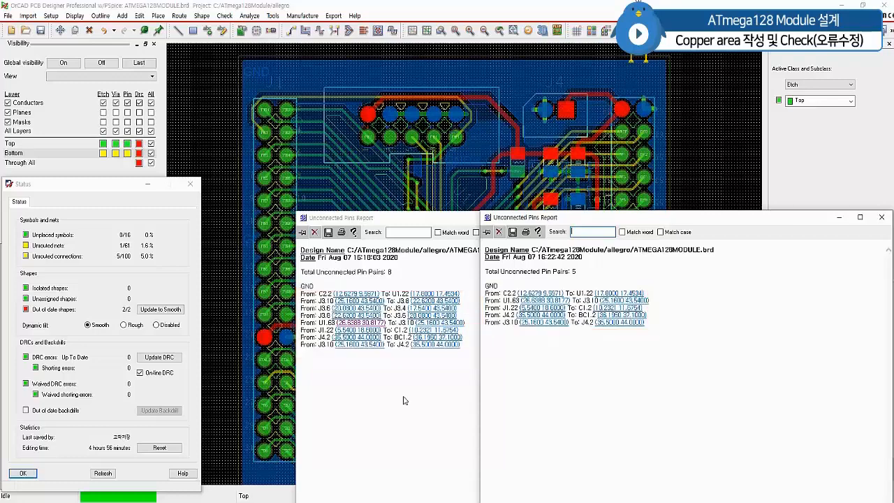
# Go to U1.63 from the new unconnected pins report, close the older report, and examine the board around that pin.
pyautogui.click(544, 304)
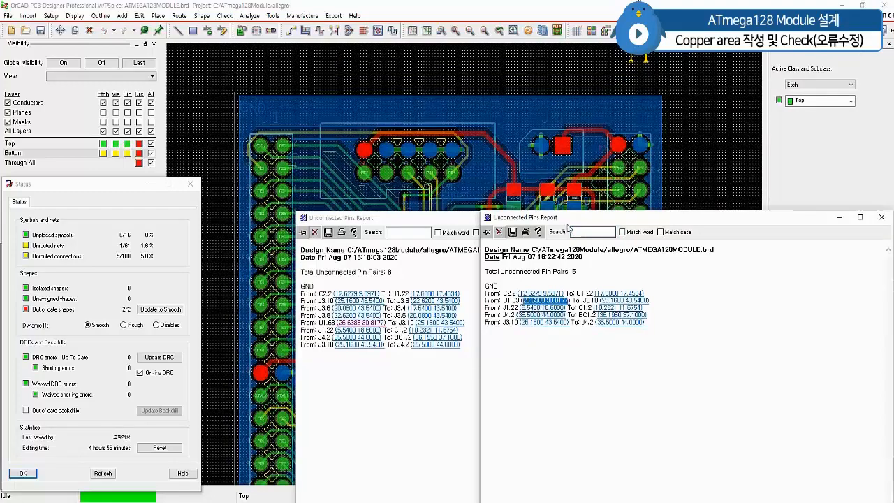
pyautogui.moveTo(656, 218); pyautogui.dragTo(661, 308)
pyautogui.moveTo(560, 218); pyautogui.dragTo(548, 241)
pyautogui.click(685, 240)
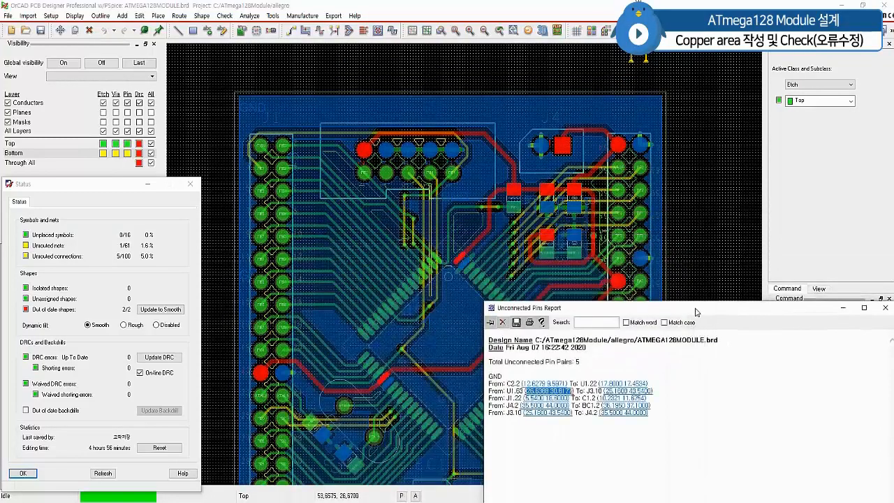
pyautogui.moveTo(697, 312); pyautogui.dragTo(443, 311)
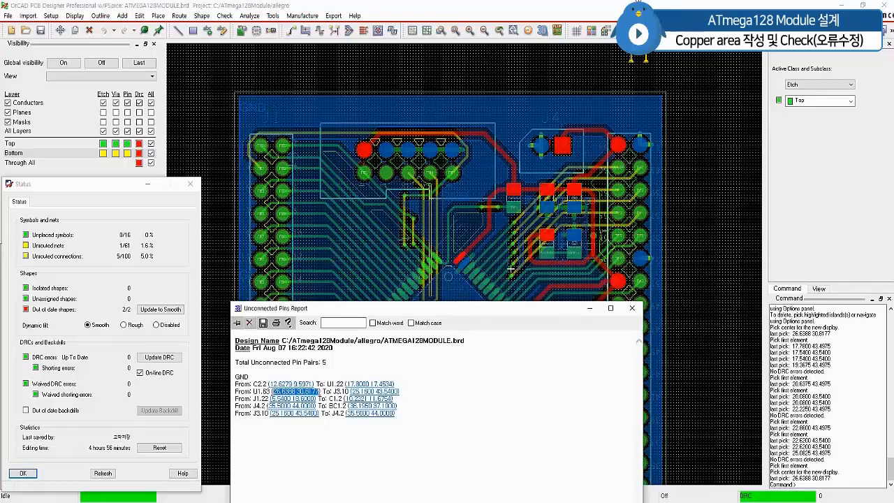
pyautogui.scroll(-3, 482, 281)
pyautogui.scroll(5, 479, 279)
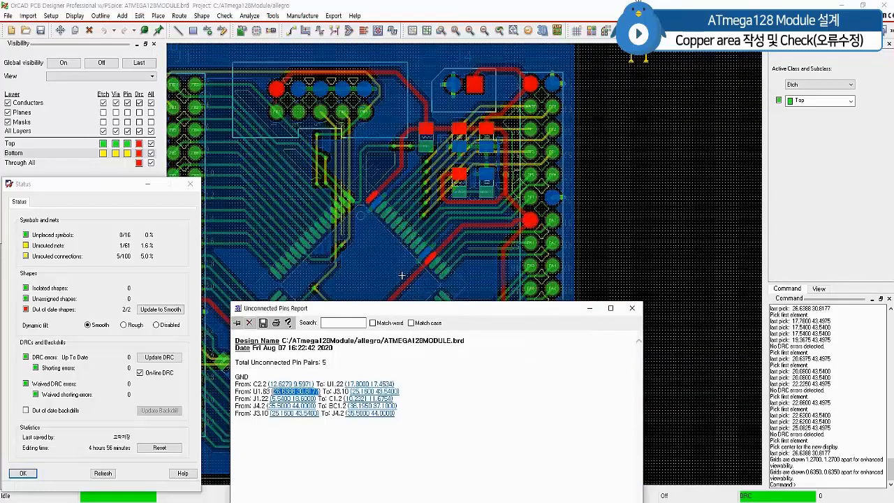
pyautogui.scroll(-2, 362, 156)
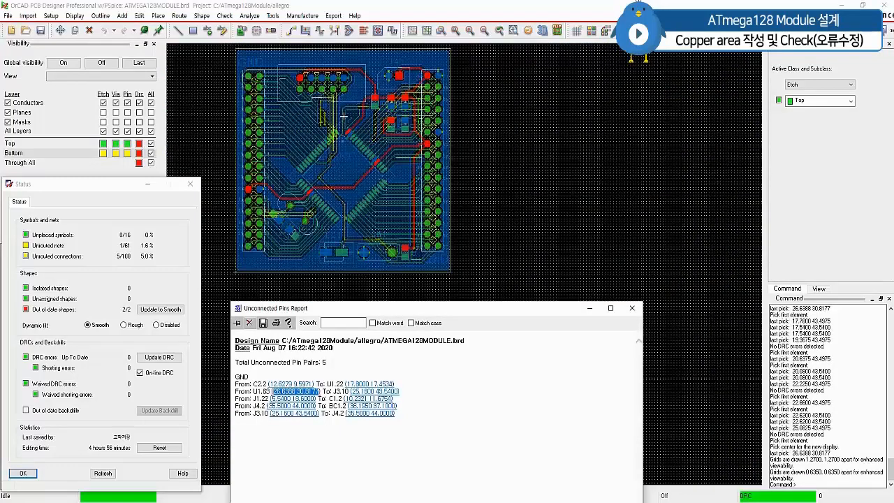
pyautogui.scroll(3, 337, 111)
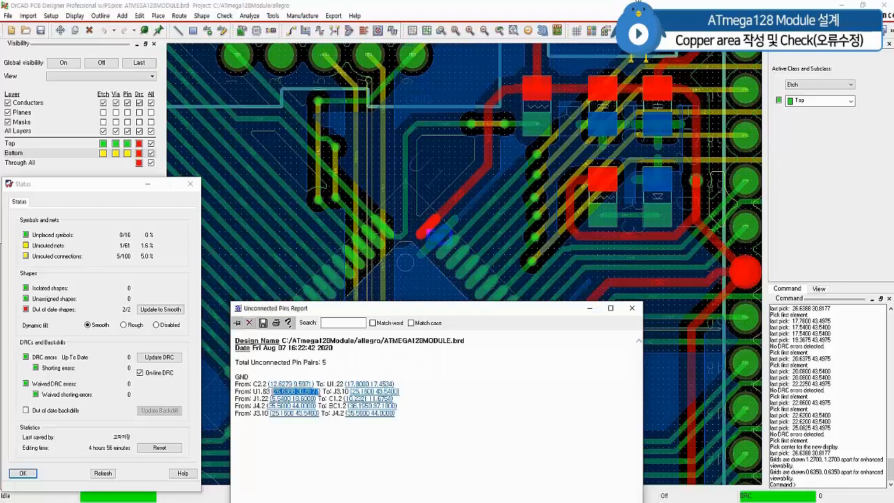
pyautogui.moveTo(422, 257)
pyautogui.mouseDown()
pyautogui.moveTo(406, 279)
pyautogui.moveTo(427, 278)
pyautogui.moveTo(415, 284)
pyautogui.mouseUp()
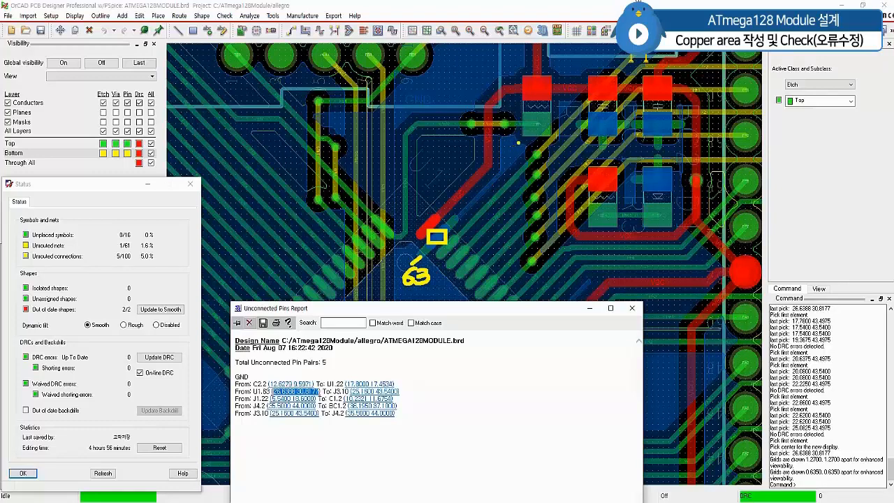
pyautogui.moveTo(515, 143)
pyautogui.mouseDown()
pyautogui.moveTo(504, 137)
pyautogui.moveTo(457, 220)
pyautogui.moveTo(520, 155)
pyautogui.moveTo(526, 144)
pyautogui.moveTo(518, 143)
pyautogui.mouseUp()
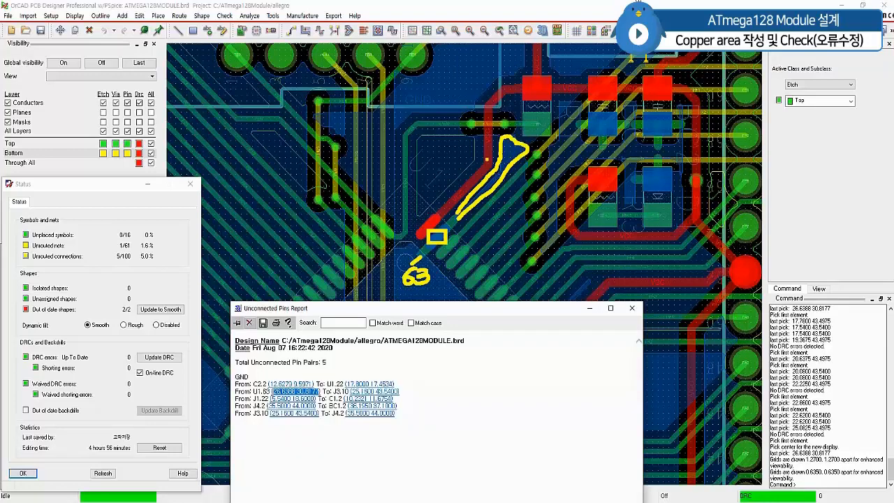
pyautogui.moveTo(511, 142)
pyautogui.mouseDown()
pyautogui.moveTo(504, 153)
pyautogui.moveTo(512, 159)
pyautogui.moveTo(467, 204)
pyautogui.mouseUp()
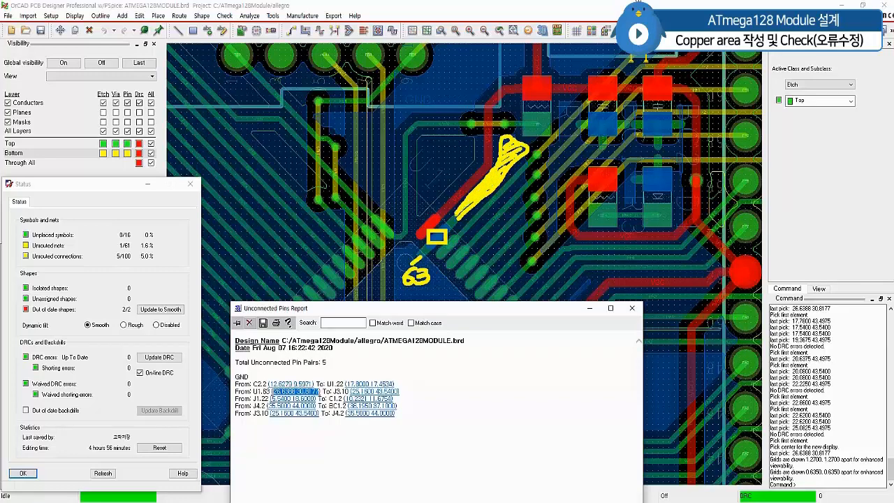
pyautogui.press('Escape')
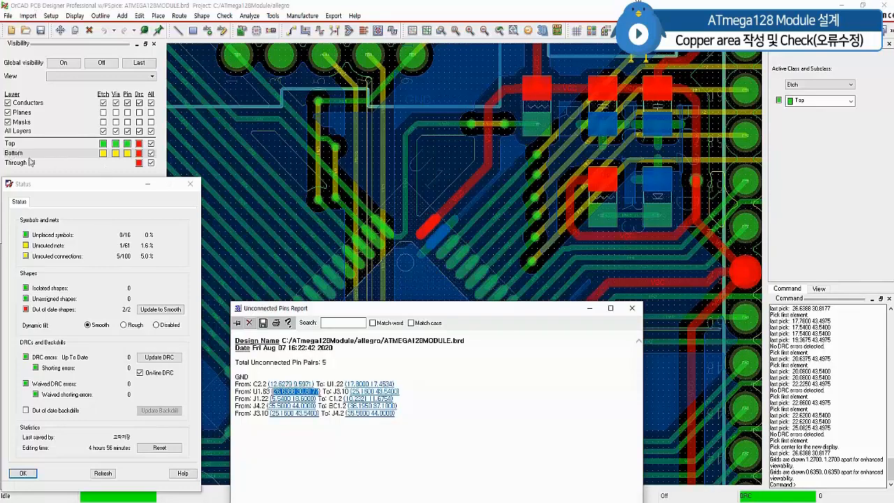
# Hide all Top layer items to inspect the Bottom copper near U1 pin 63, and hide the Bottom layer as well.
pyautogui.click(151, 145)
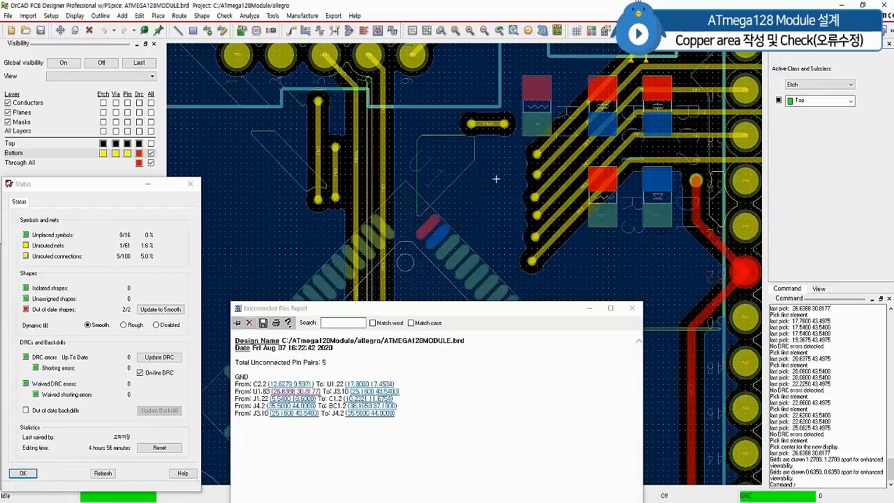
pyautogui.click(151, 154)
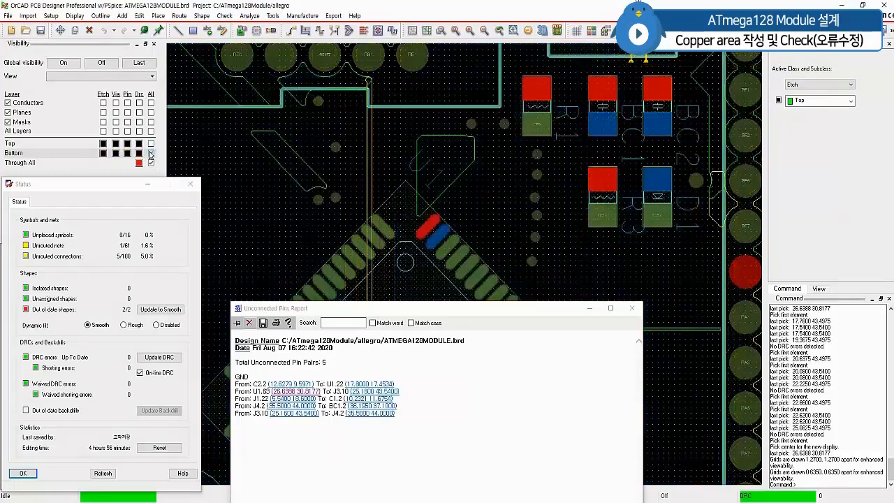
# Show all Top and Bottom layer items again and place a GND via in the Top copper area just below R1.
pyautogui.click(150, 143)
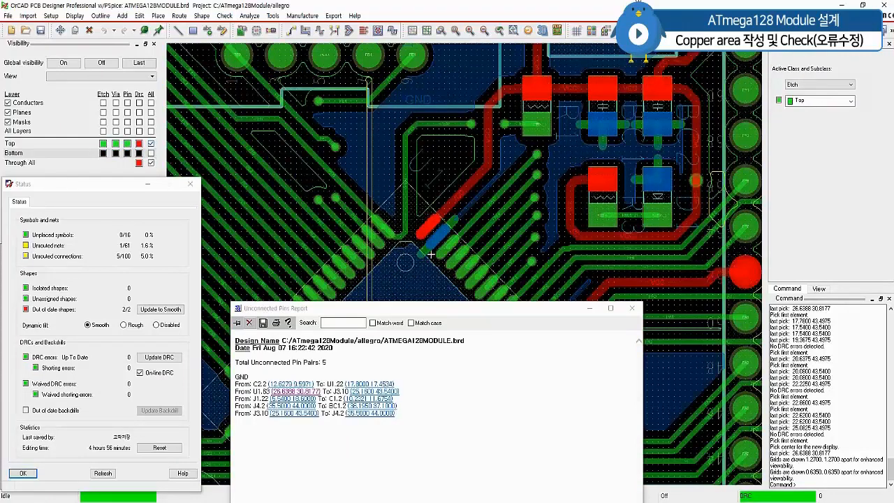
pyautogui.click(450, 230)
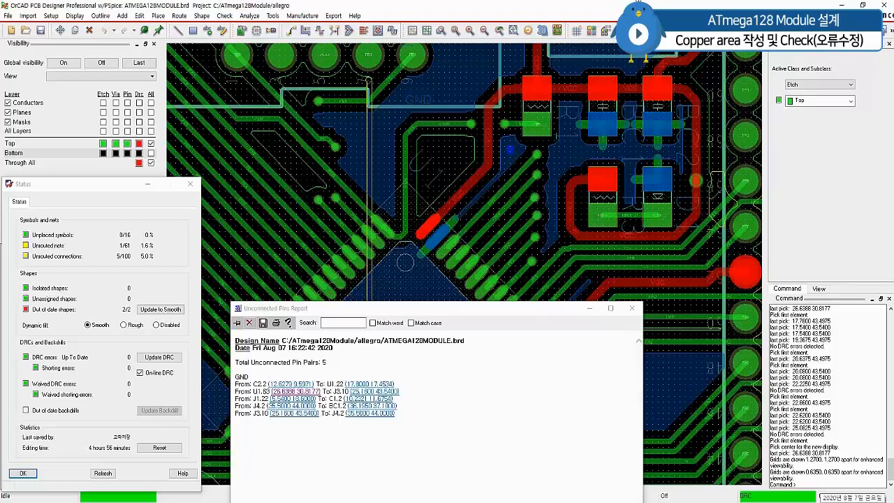
pyautogui.click(511, 149)
pyautogui.click(151, 153)
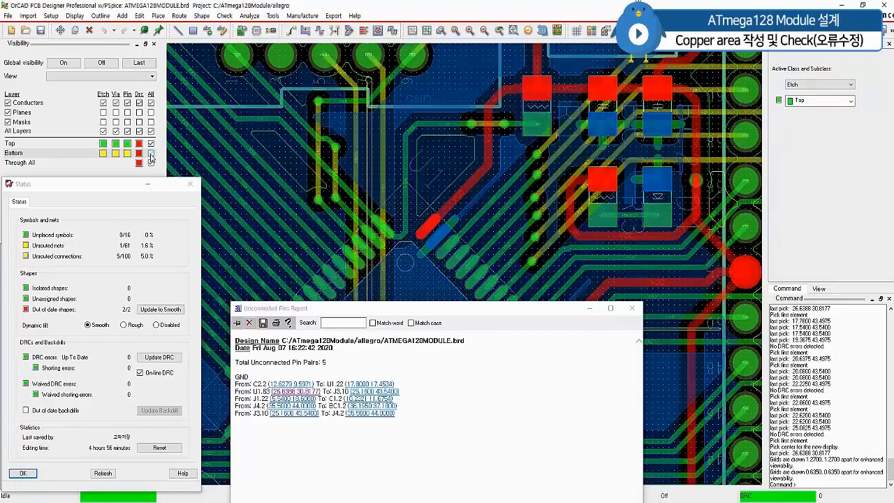
pyautogui.click(293, 32)
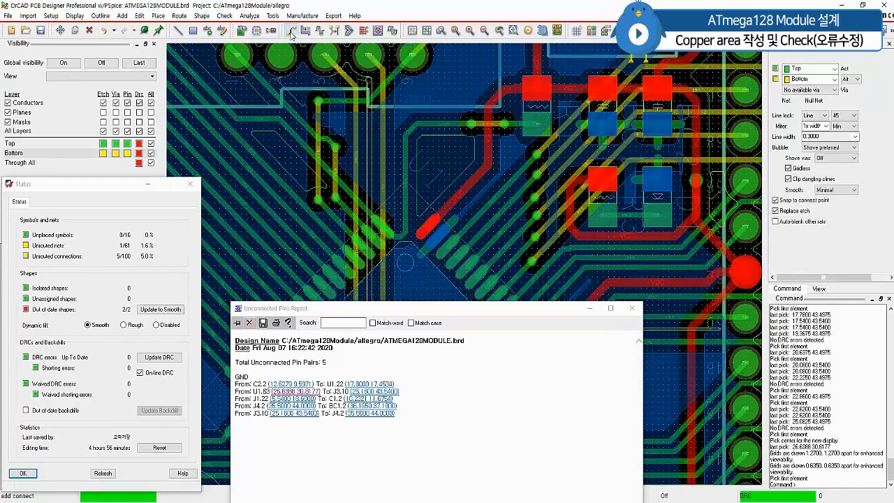
pyautogui.doubleClick(514, 153)
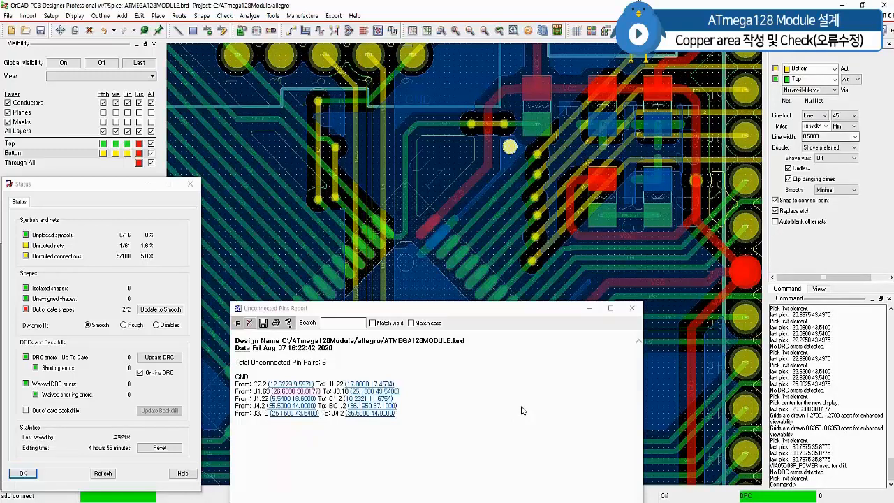
# Refresh the design status, compare a new unconnected pins report with the earlier one, and close the older report.
pyautogui.click(104, 474)
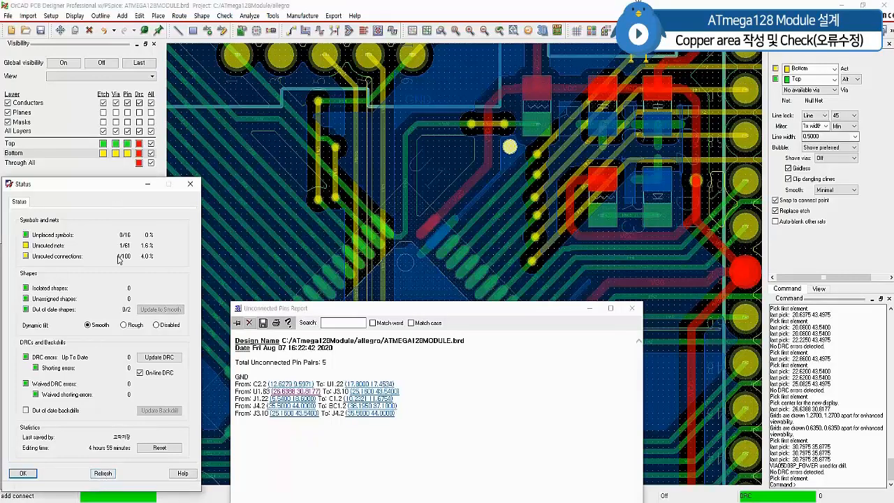
pyautogui.click(26, 257)
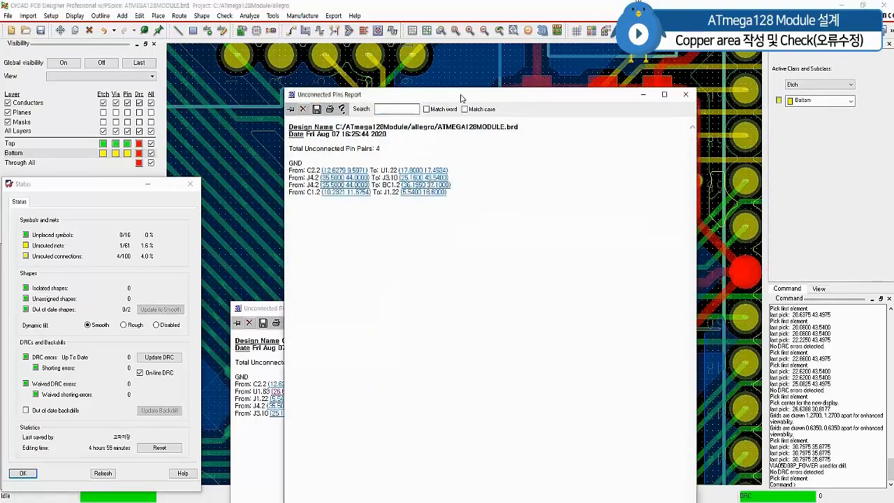
pyautogui.moveTo(461, 95); pyautogui.dragTo(618, 312)
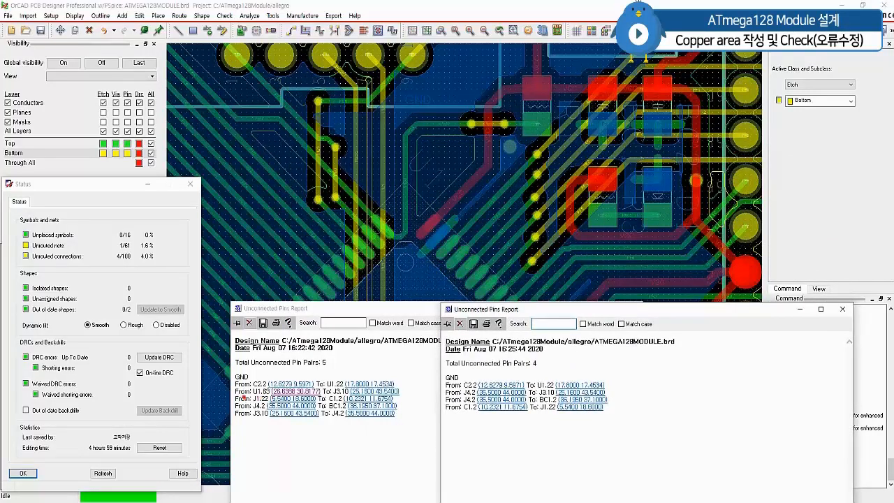
pyautogui.moveTo(236, 397); pyautogui.dragTo(398, 394)
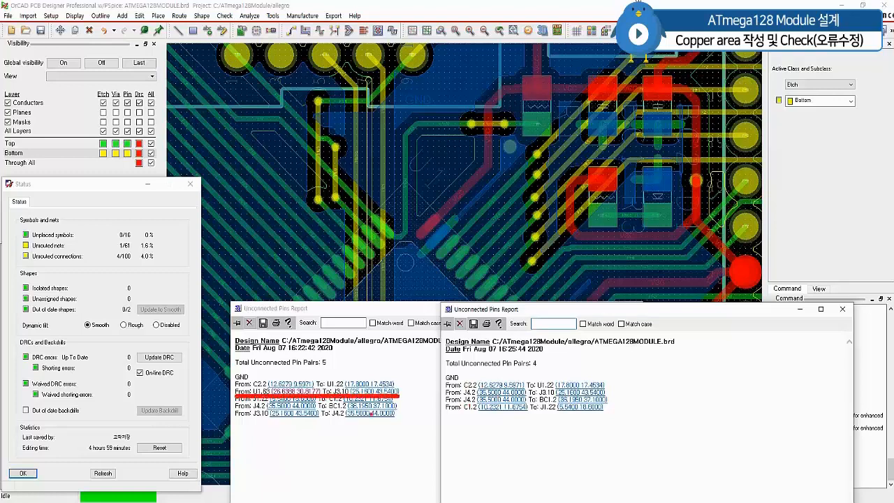
pyautogui.moveTo(357, 428)
pyautogui.mouseDown()
pyautogui.moveTo(355, 436)
pyautogui.moveTo(375, 427)
pyautogui.mouseUp()
pyautogui.moveTo(460, 424)
pyautogui.mouseDown()
pyautogui.moveTo(452, 433)
pyautogui.moveTo(463, 434)
pyautogui.mouseUp()
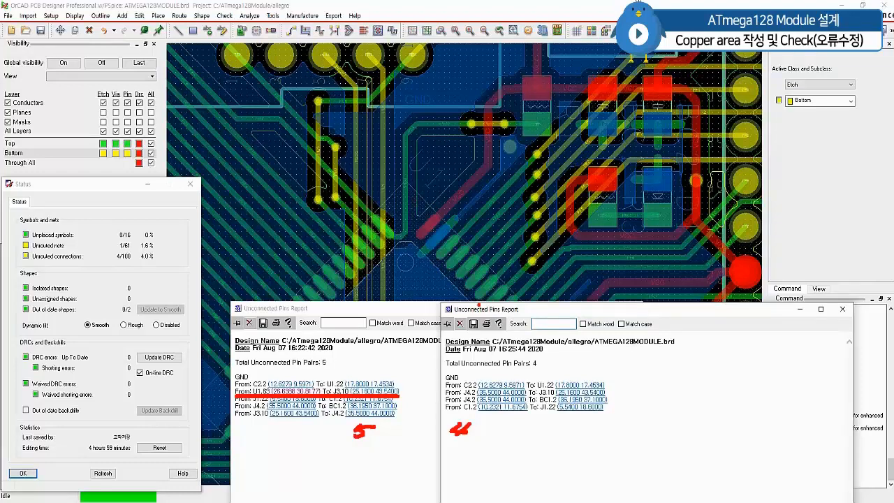
pyautogui.press('Escape')
pyautogui.click(400, 310)
pyautogui.click(632, 309)
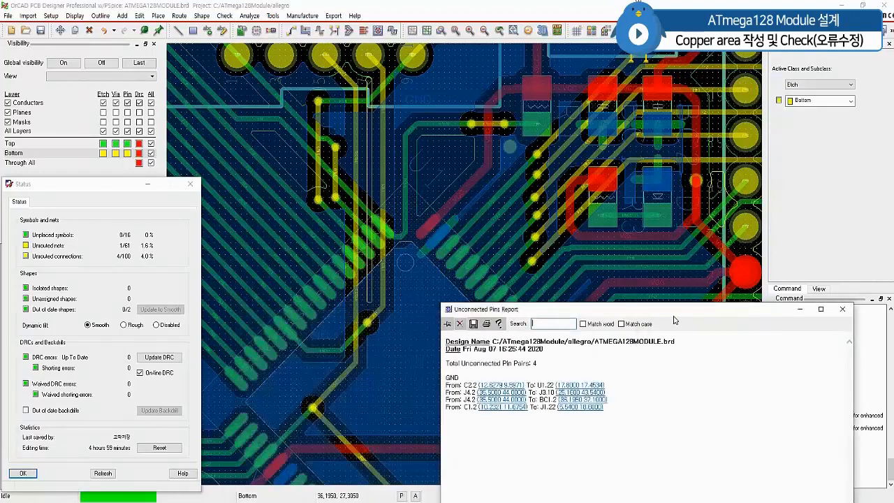
pyautogui.moveTo(674, 312); pyautogui.dragTo(515, 309)
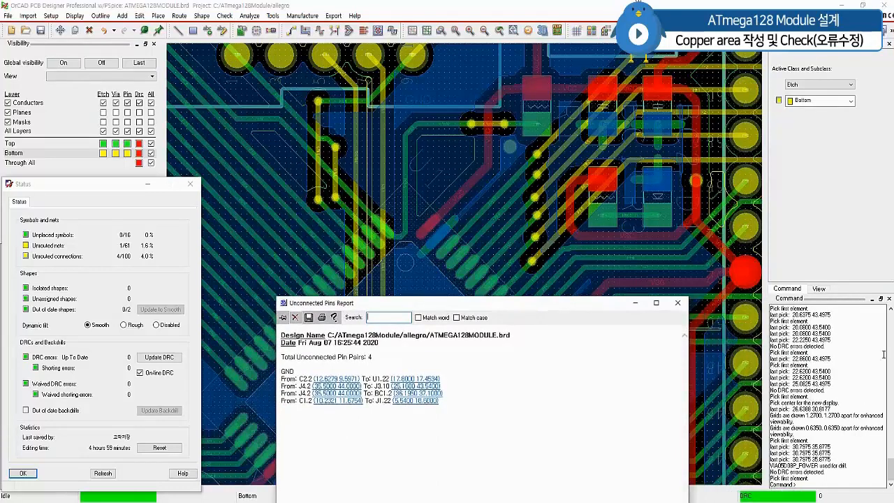
# Identify the C2.2 to U1.22 pair in the unconnected pins report and locate U1 pin 22 on the board.
pyautogui.hotkey('ctrl', '2')
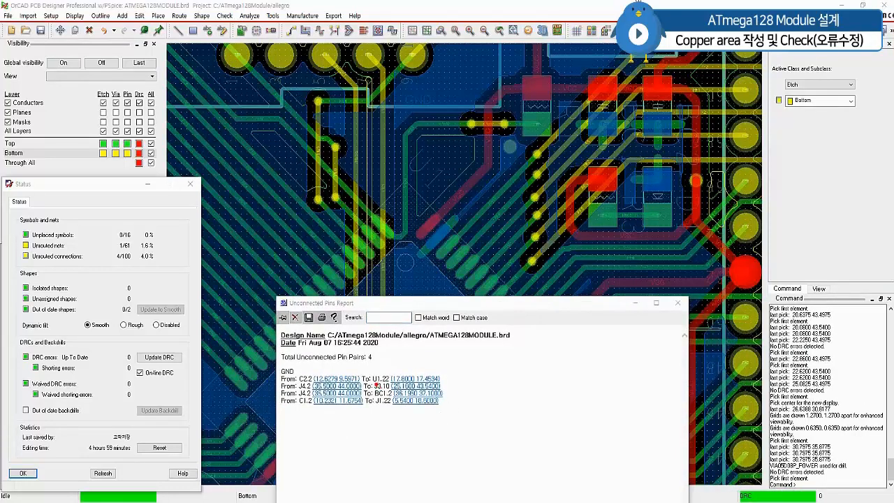
pyautogui.moveTo(374, 384); pyautogui.dragTo(442, 382)
pyautogui.press('Escape')
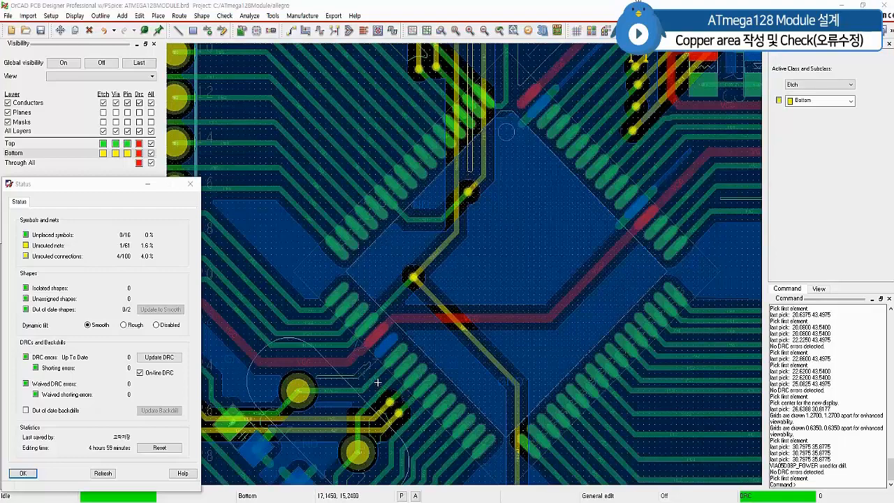
pyautogui.scroll(-1, 377, 382)
pyautogui.scroll(-2, 359, 400)
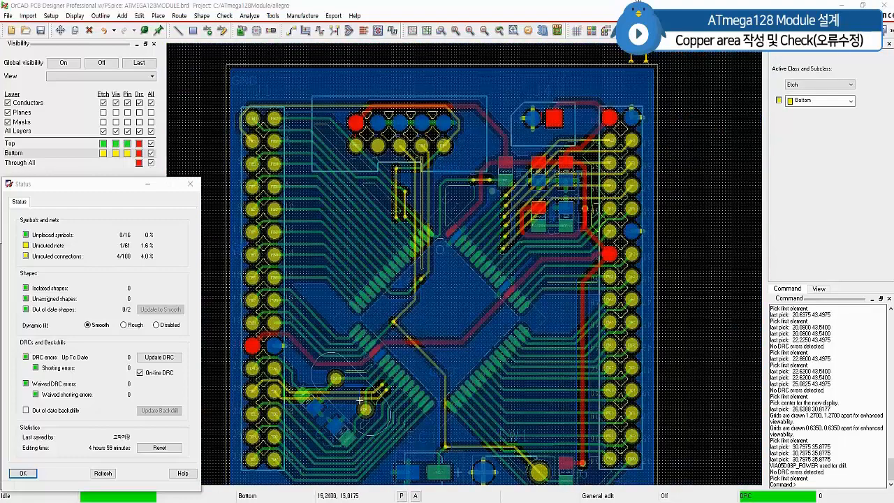
pyautogui.scroll(3, 359, 400)
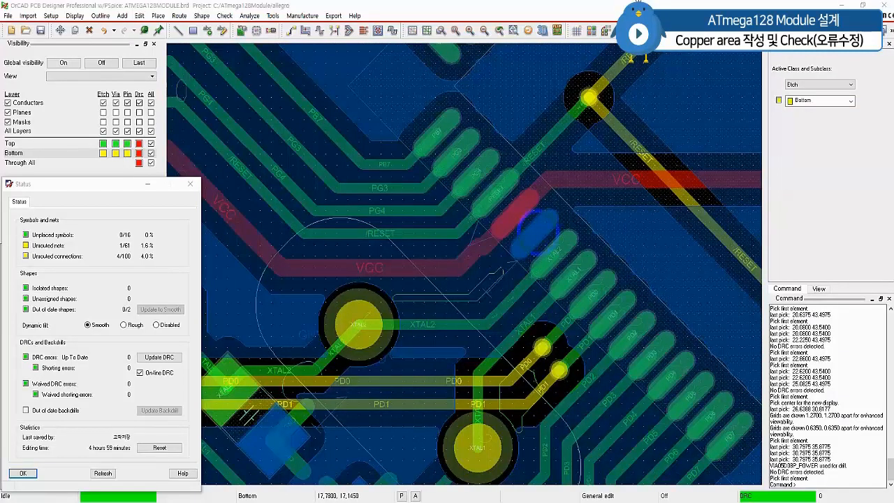
pyautogui.click(536, 228)
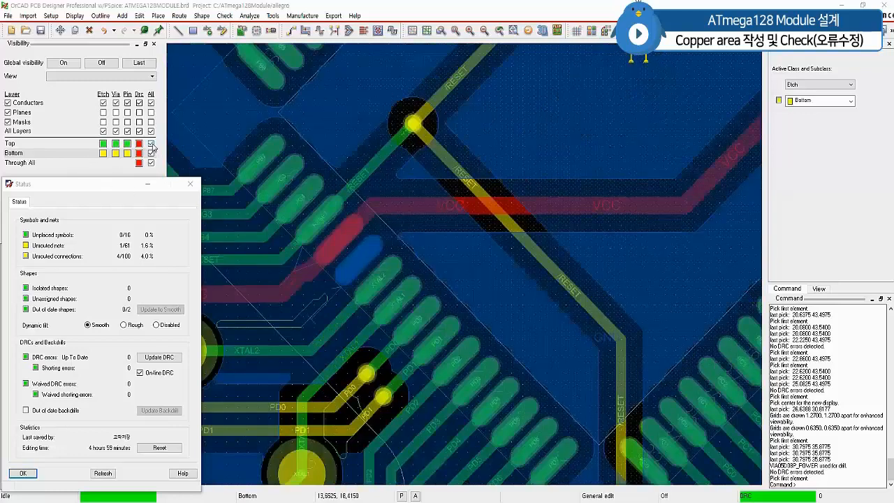
# Examine the Bottom copper around U1 pin 22 with the Top layer hidden, and the Top copper with the Bottom layer hidden.
pyautogui.click(151, 144)
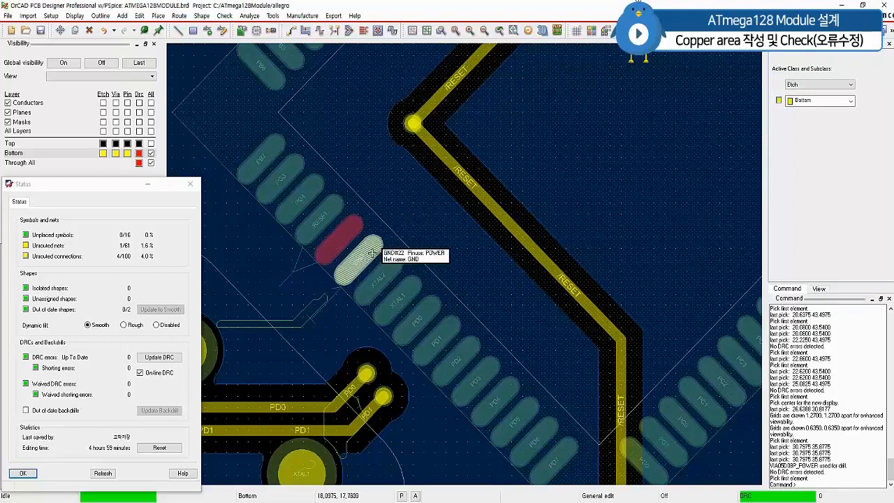
pyautogui.click(151, 144)
pyautogui.click(151, 153)
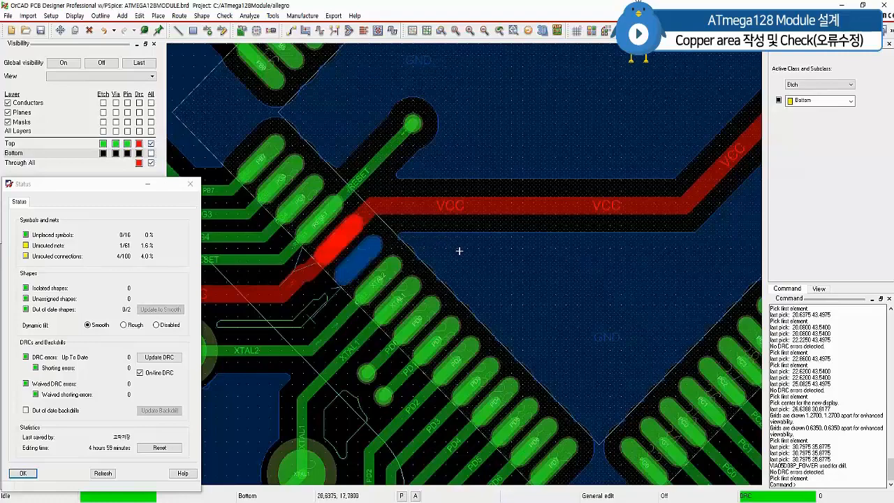
pyautogui.scroll(-2, 540, 288)
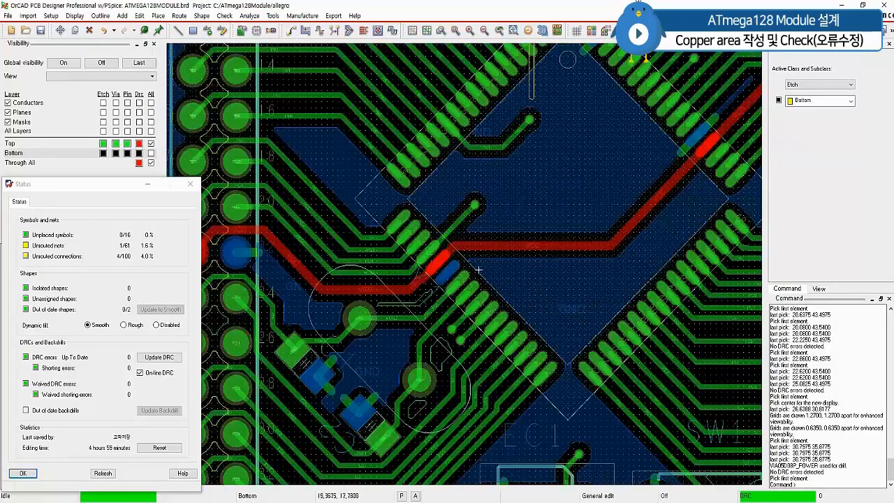
pyautogui.scroll(-2, 605, 282)
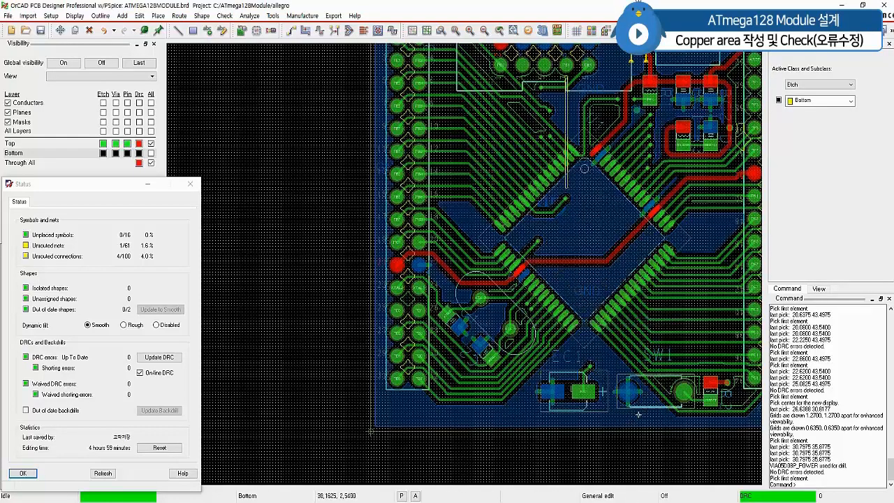
pyautogui.scroll(4, 549, 278)
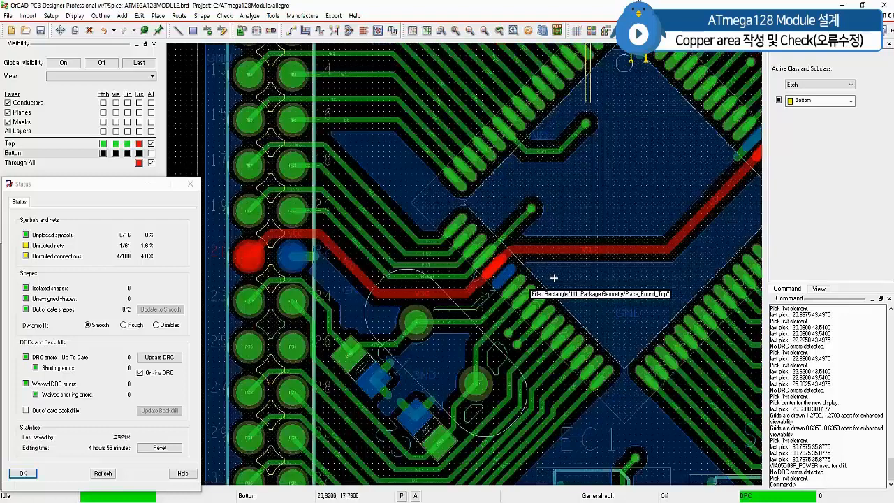
# Route a short 0.5 wide GND trace on the Top layer from U1 pin 22 into the copper area inside U1.
pyautogui.click(306, 32)
pyautogui.click(479, 265)
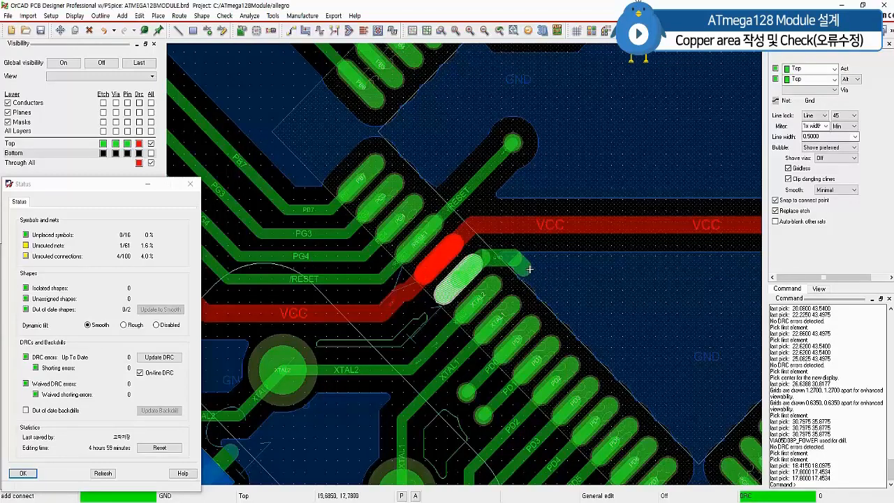
pyautogui.click(528, 269)
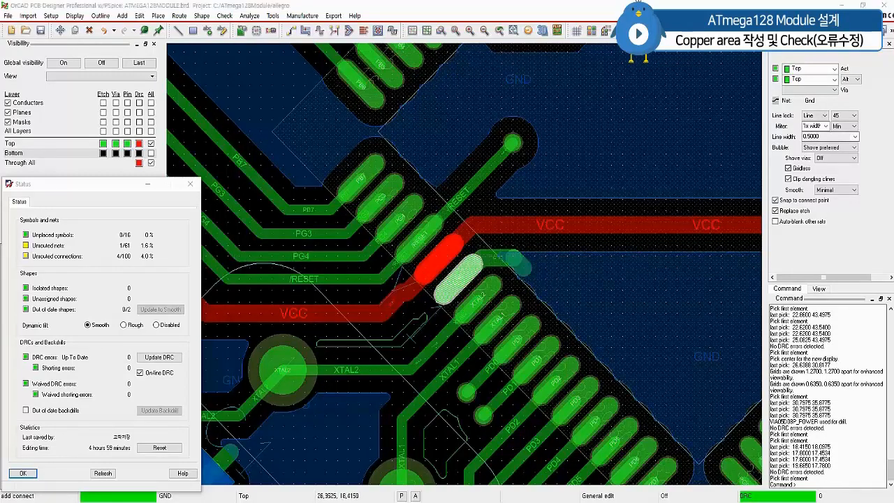
# Update the design status and check the U1.22 pair against a fresh unconnected pins report, keeping only the fresh report open.
pyautogui.moveTo(893, 237); pyautogui.dragTo(473, 287)
pyautogui.click(104, 473)
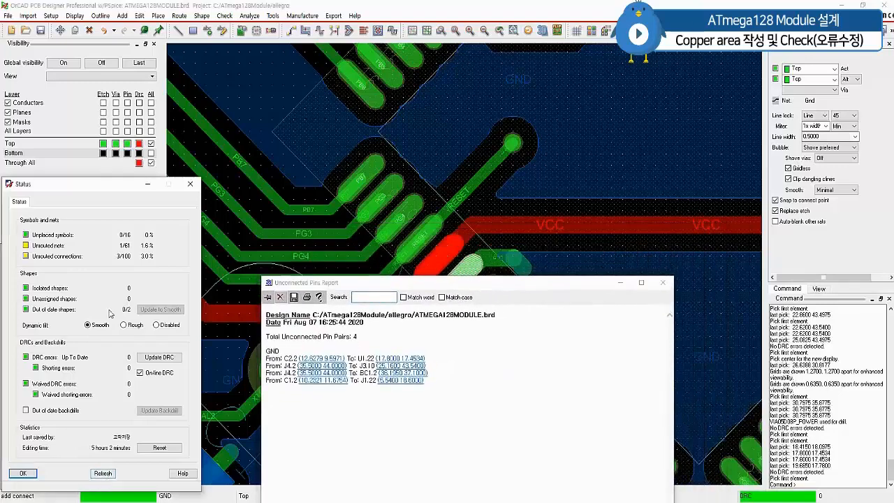
pyautogui.click(25, 257)
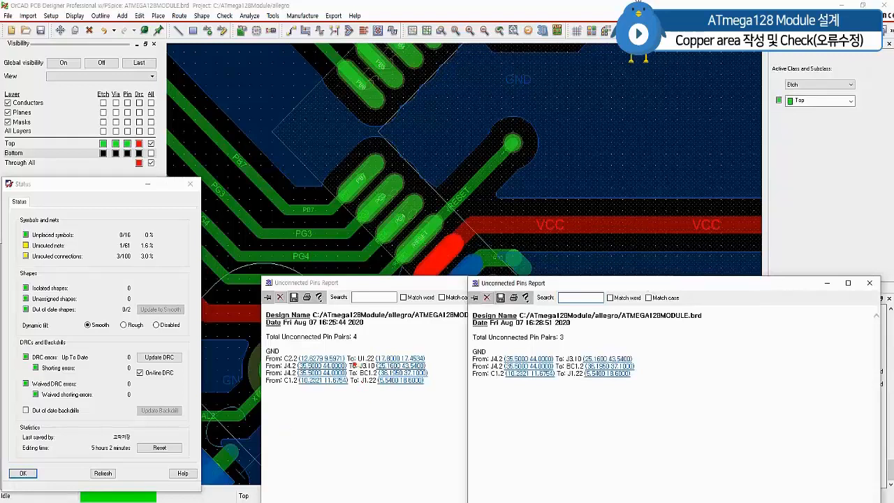
pyautogui.moveTo(353, 363); pyautogui.dragTo(405, 362)
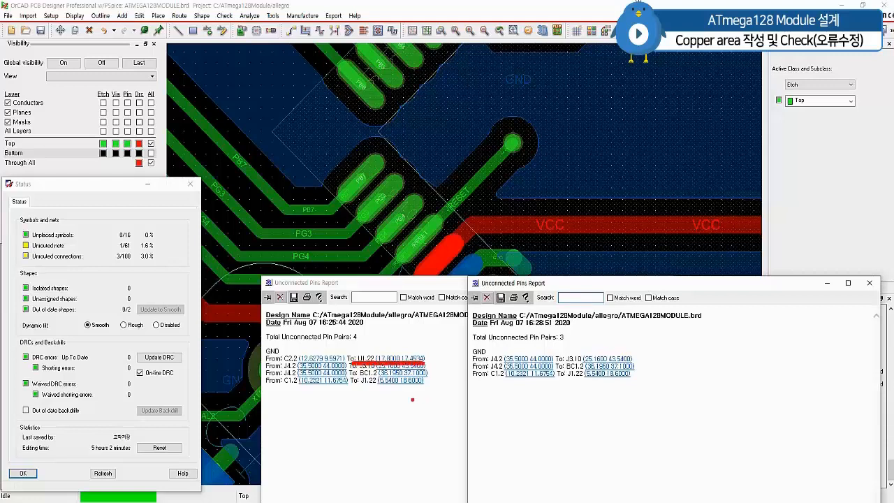
pyautogui.moveTo(412, 394)
pyautogui.mouseDown()
pyautogui.moveTo(426, 409)
pyautogui.moveTo(419, 417)
pyautogui.mouseUp()
pyautogui.moveTo(485, 392)
pyautogui.mouseDown()
pyautogui.moveTo(494, 396)
pyautogui.moveTo(488, 413)
pyautogui.moveTo(465, 402)
pyautogui.moveTo(459, 410)
pyautogui.mouseUp()
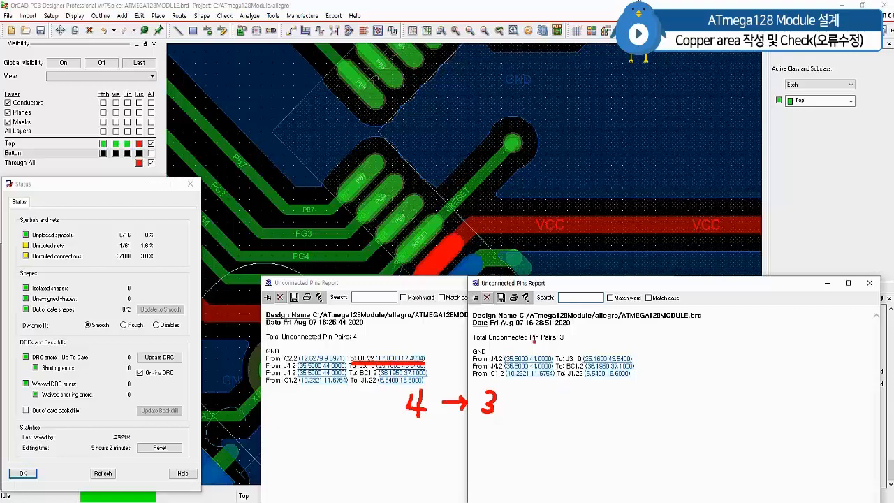
pyautogui.press('Escape')
pyautogui.click(435, 283)
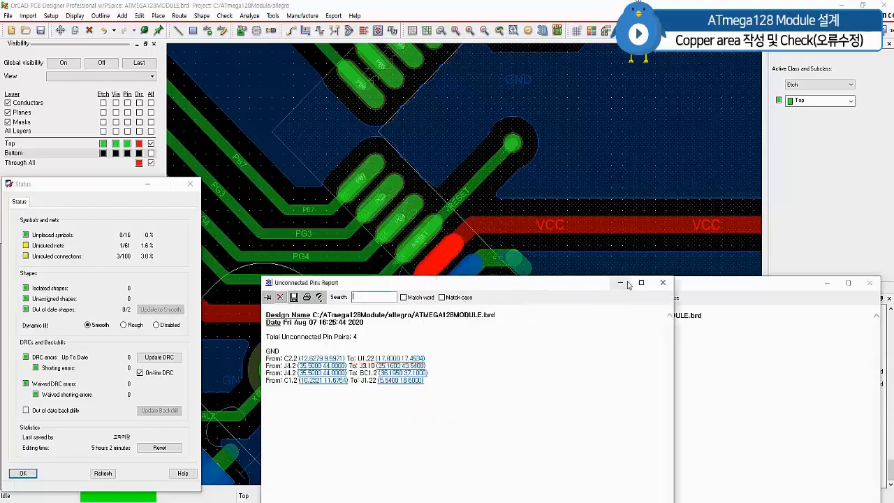
pyautogui.click(663, 283)
pyautogui.moveTo(684, 285); pyautogui.dragTo(507, 289)
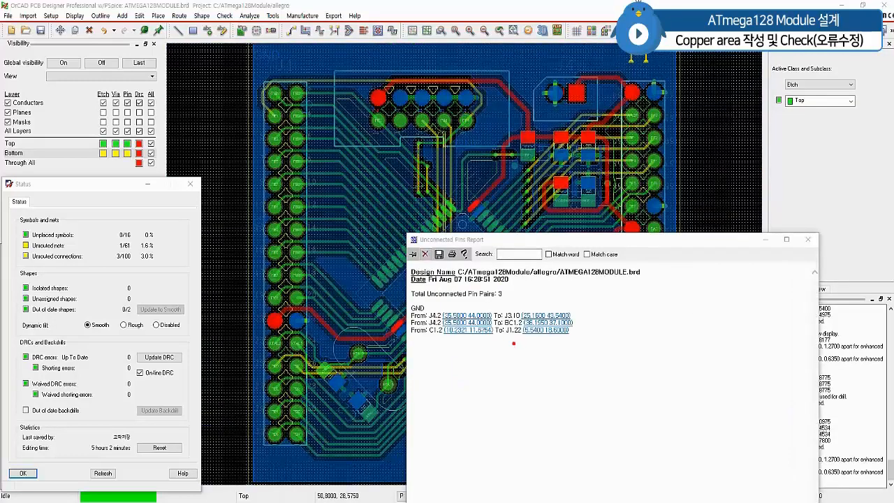
# Locate J3 pin 10 from the unconnected pins report and hide the Bottom layer to examine the Top copper area around it.
pyautogui.moveTo(504, 319); pyautogui.dragTo(571, 318)
pyautogui.moveTo(455, 87); pyautogui.dragTo(477, 109)
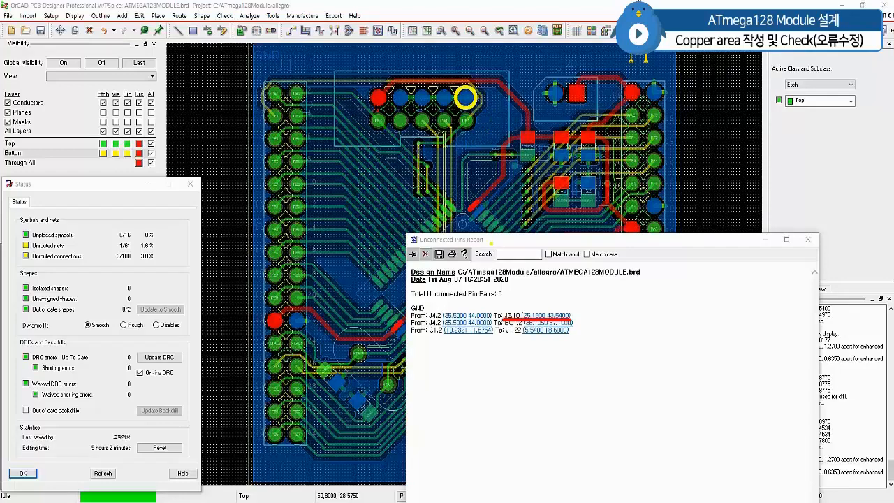
pyautogui.press('Escape')
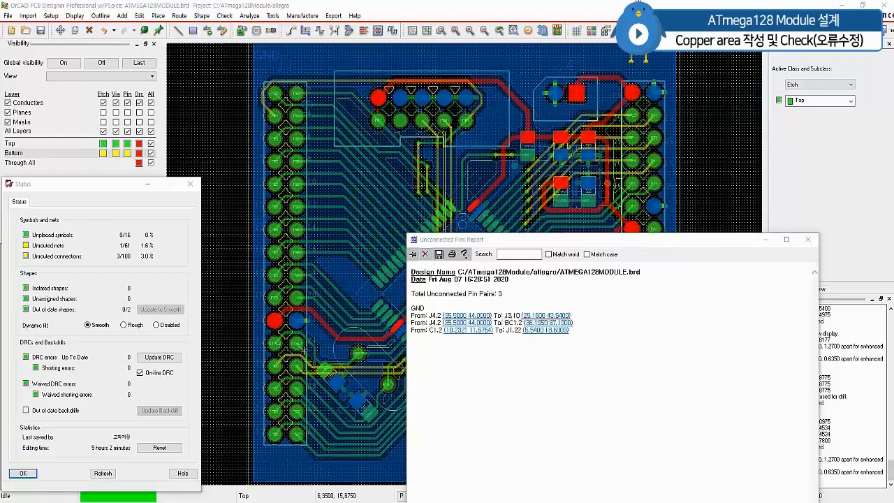
pyautogui.click(151, 153)
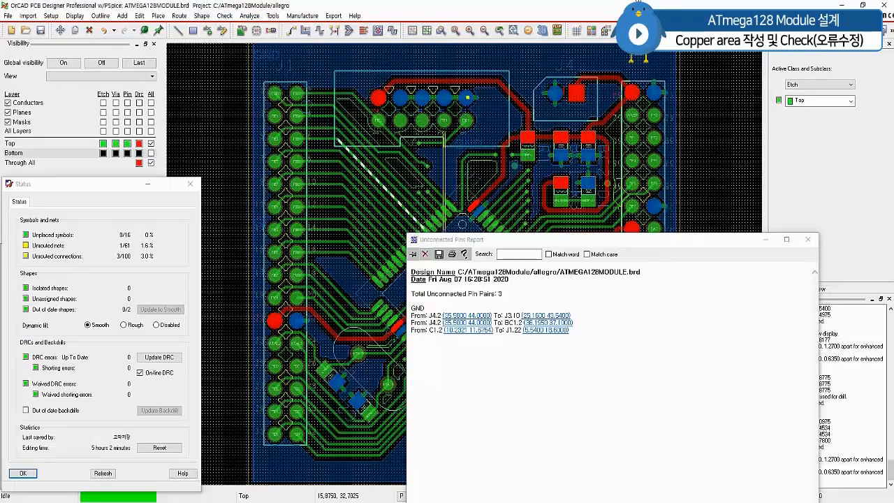
pyautogui.moveTo(479, 98)
pyautogui.mouseDown()
pyautogui.moveTo(453, 197)
pyautogui.moveTo(433, 186)
pyautogui.moveTo(434, 170)
pyautogui.moveTo(420, 155)
pyautogui.moveTo(475, 125)
pyautogui.moveTo(469, 104)
pyautogui.moveTo(500, 98)
pyautogui.moveTo(507, 104)
pyautogui.moveTo(495, 117)
pyautogui.moveTo(518, 113)
pyautogui.moveTo(425, 161)
pyautogui.mouseUp()
pyautogui.moveTo(498, 136); pyautogui.dragTo(431, 164)
pyautogui.moveTo(454, 161)
pyautogui.mouseDown()
pyautogui.moveTo(437, 169)
pyautogui.moveTo(451, 193)
pyautogui.mouseUp()
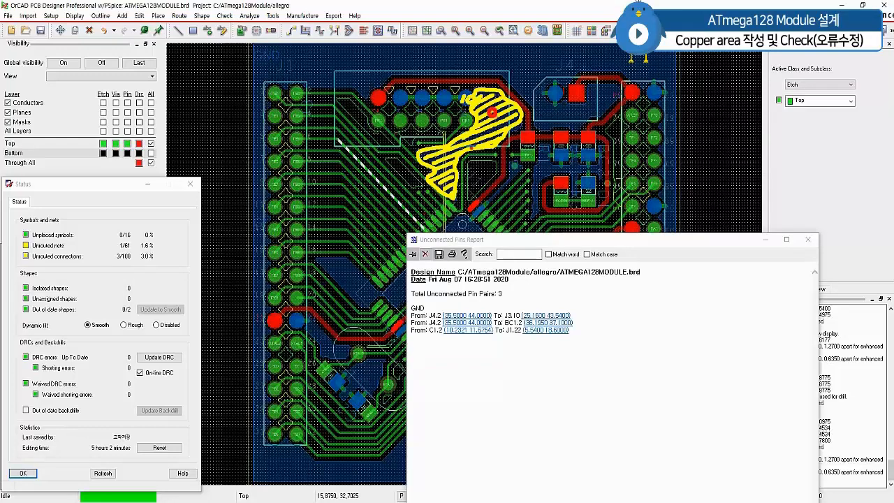
pyautogui.press('Escape')
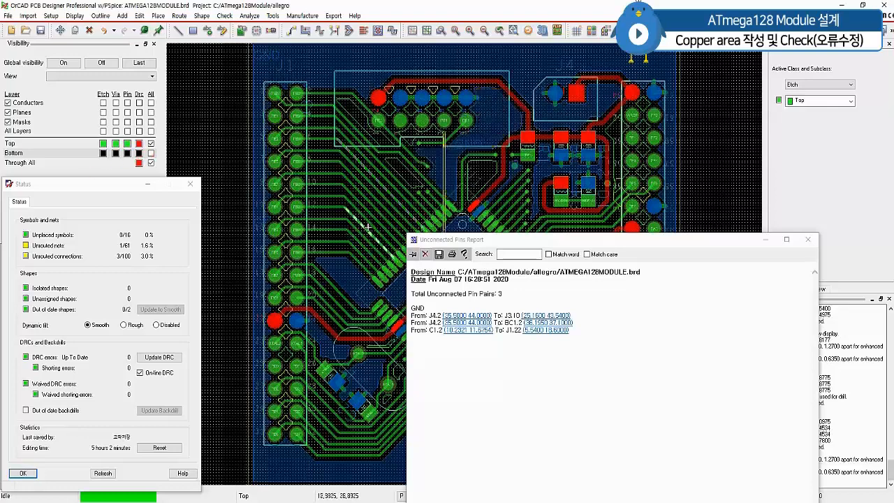
# Show the Bottom layer and place a GND via in the copper area beside J3 pin 10, joining both layers.
pyautogui.click(151, 153)
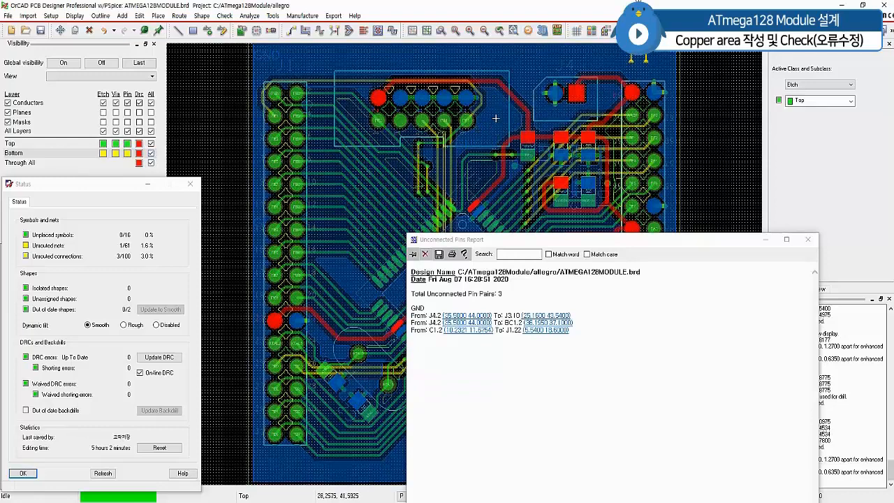
pyautogui.click(290, 30)
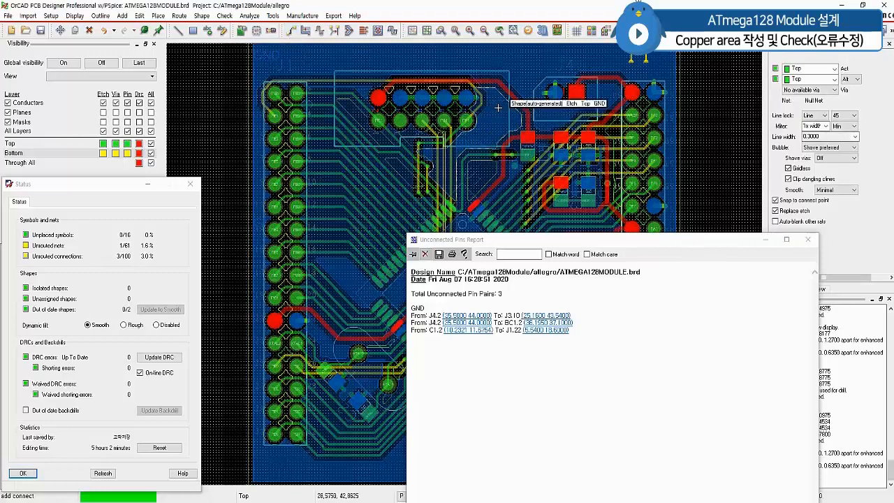
pyautogui.click(498, 107)
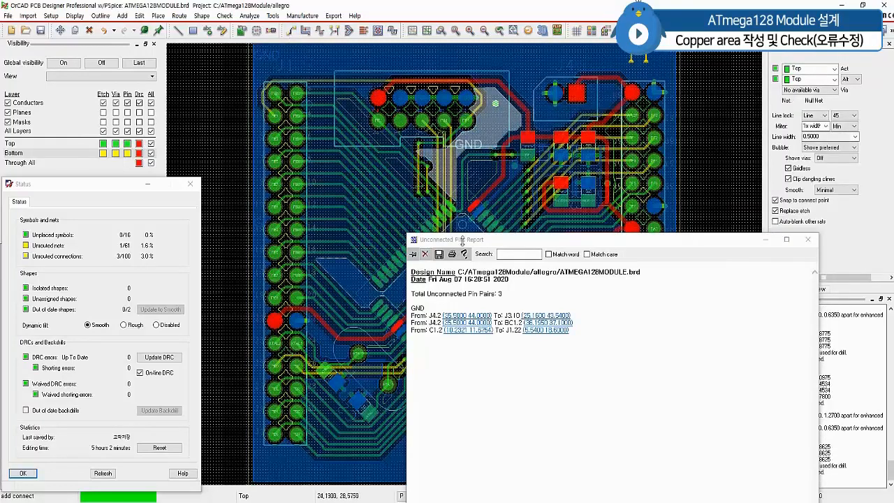
# Update the design status and compare a fresh unconnected pins report side by side with the earlier one for the J3.10 pair.
pyautogui.click(94, 474)
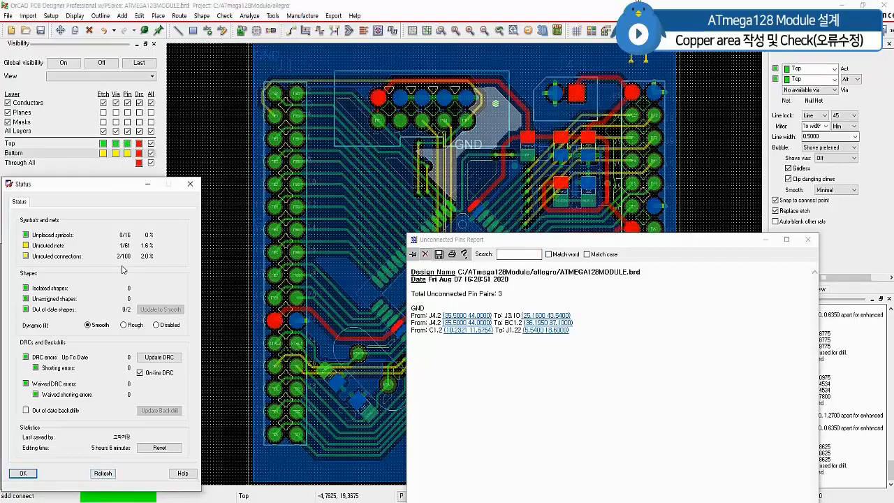
pyautogui.click(26, 255)
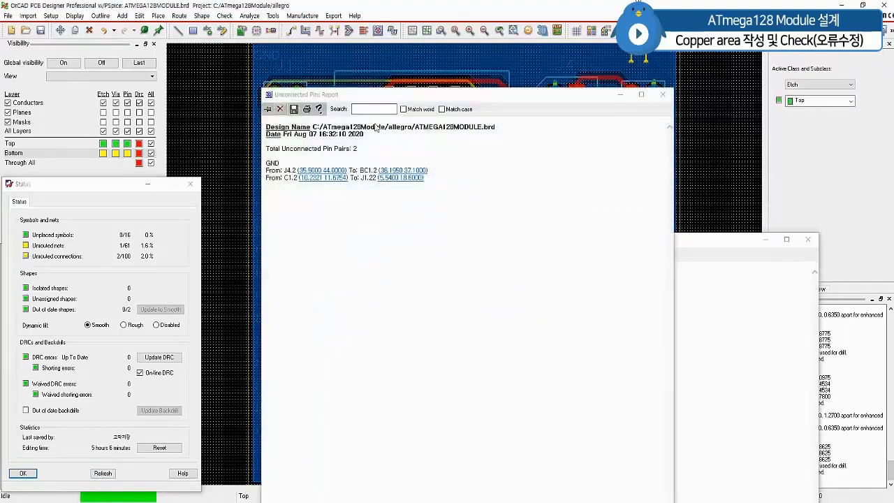
pyautogui.moveTo(433, 97); pyautogui.dragTo(755, 248)
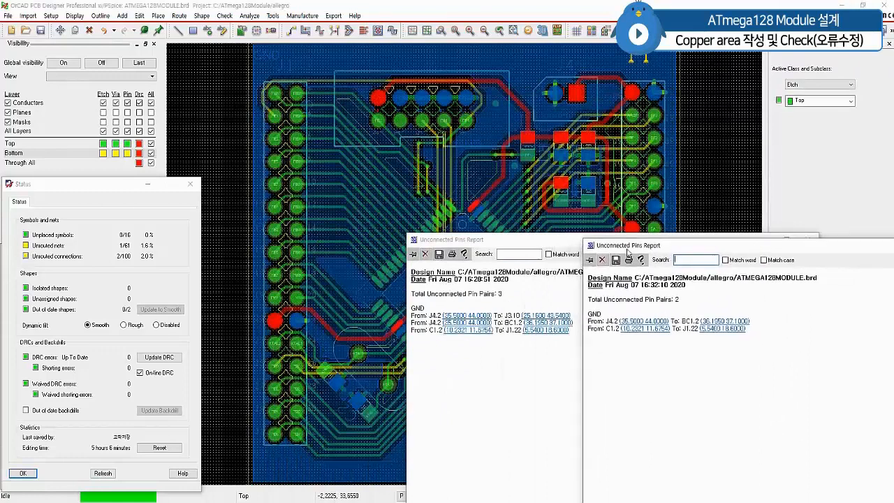
pyautogui.moveTo(558, 241); pyautogui.dragTo(396, 251)
pyautogui.moveTo(731, 246); pyautogui.dragTo(599, 253)
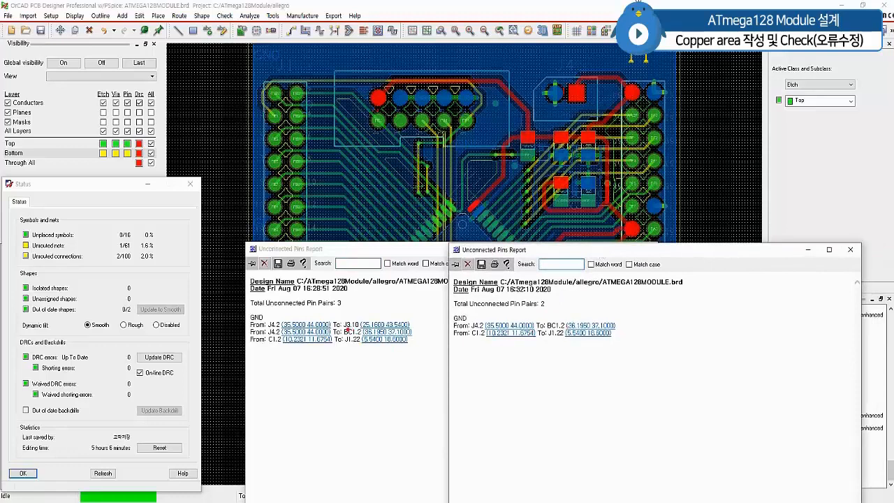
pyautogui.moveTo(338, 329)
pyautogui.mouseDown()
pyautogui.moveTo(454, 320)
pyautogui.moveTo(667, 342)
pyautogui.mouseUp()
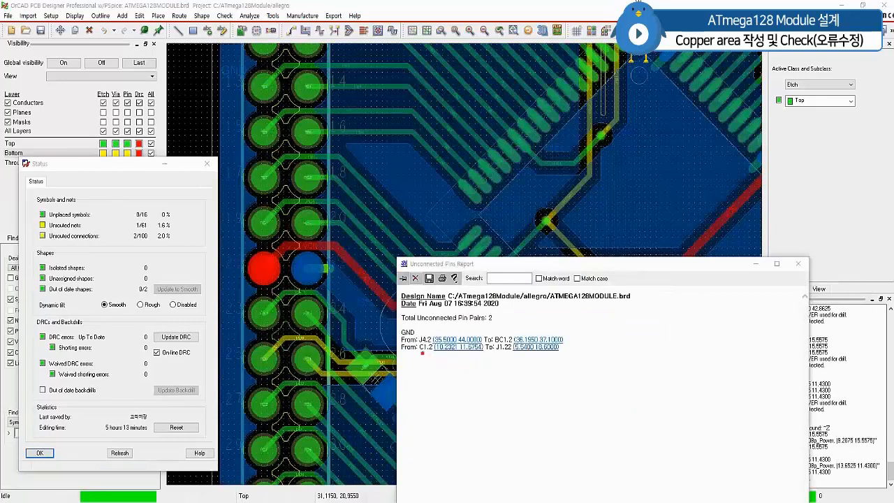
# Check the C1.2 to J1.22 pair in the unconnected pins report and locate both pins on the board.
pyautogui.moveTo(422, 352); pyautogui.dragTo(562, 352)
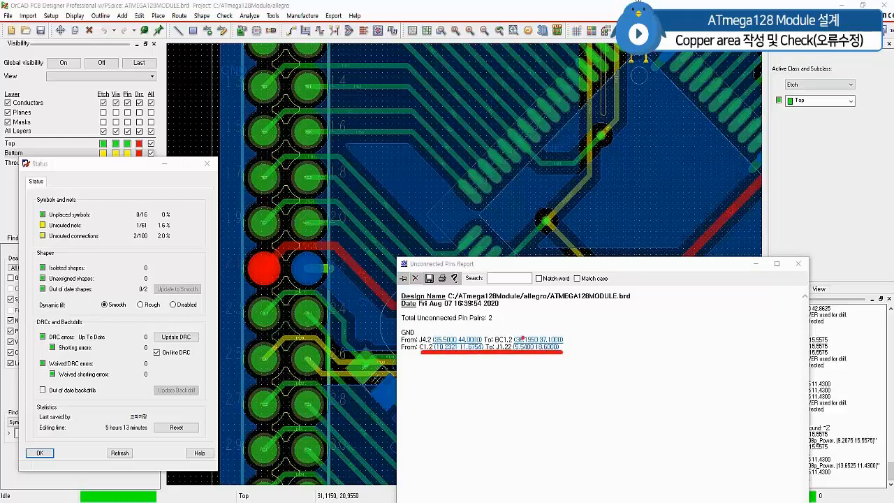
pyautogui.press('Escape')
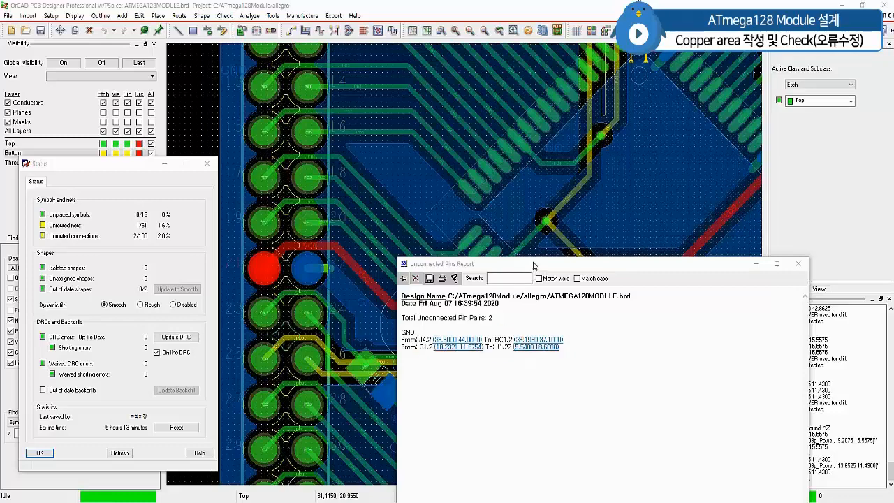
pyautogui.moveTo(535, 264); pyautogui.dragTo(893, 264)
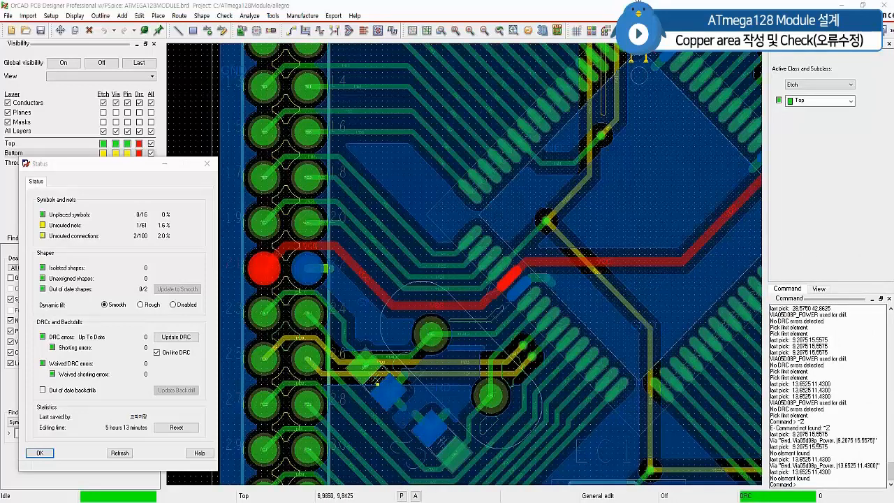
pyautogui.click(377, 385)
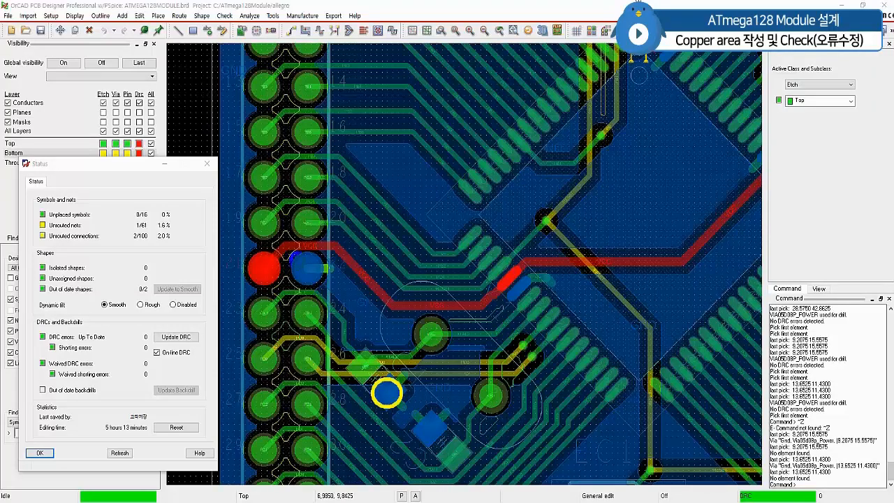
pyautogui.moveTo(291, 252); pyautogui.dragTo(336, 289)
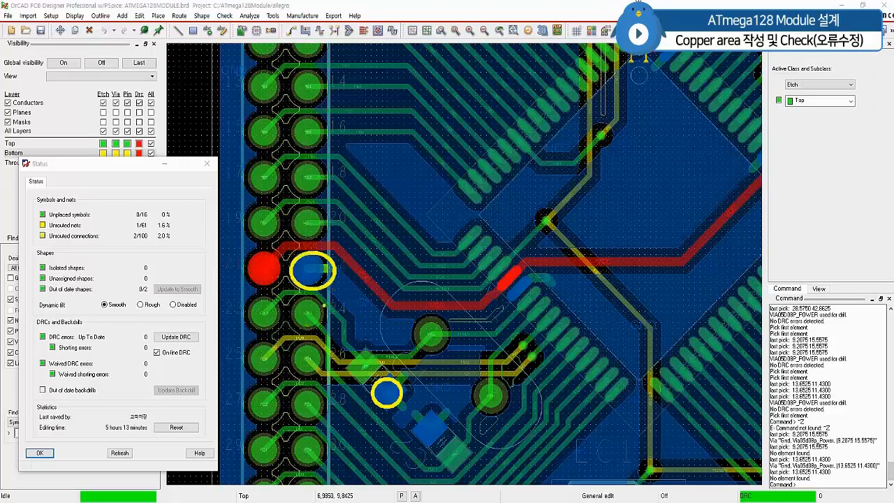
pyautogui.press('Escape')
pyautogui.moveTo(130, 162); pyautogui.dragTo(110, 180)
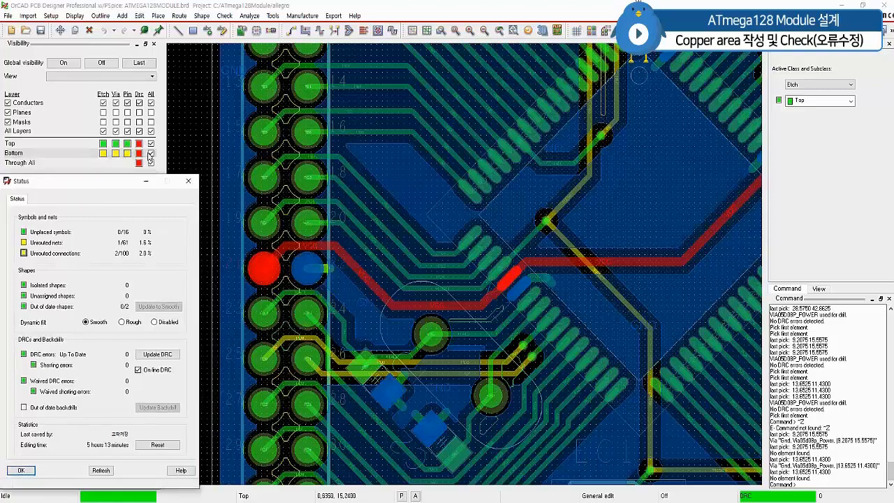
# Examine the Top copper around C1 pin 2 with the Bottom layer hidden, and the Bottom copper with the Top layer hidden.
pyautogui.click(151, 154)
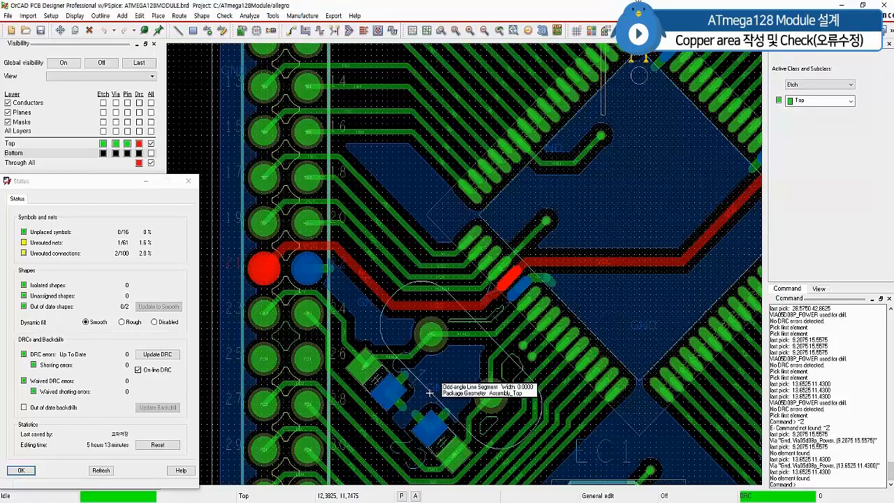
pyautogui.click(151, 143)
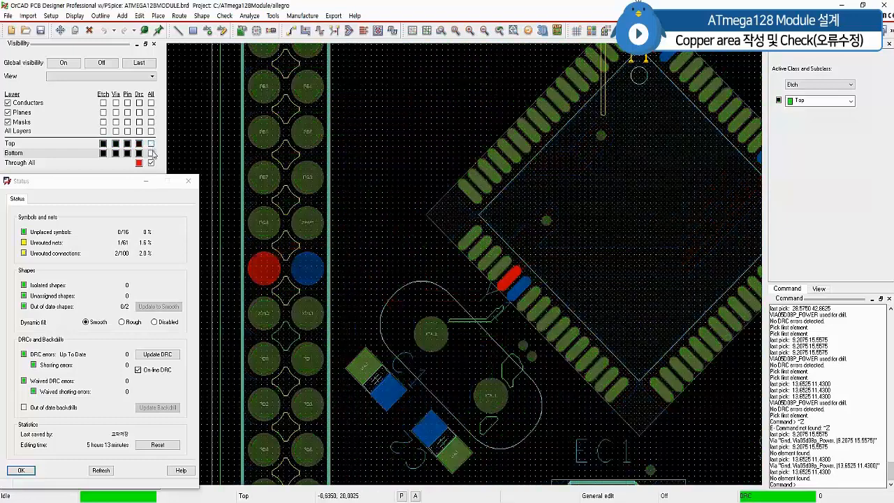
pyautogui.click(150, 153)
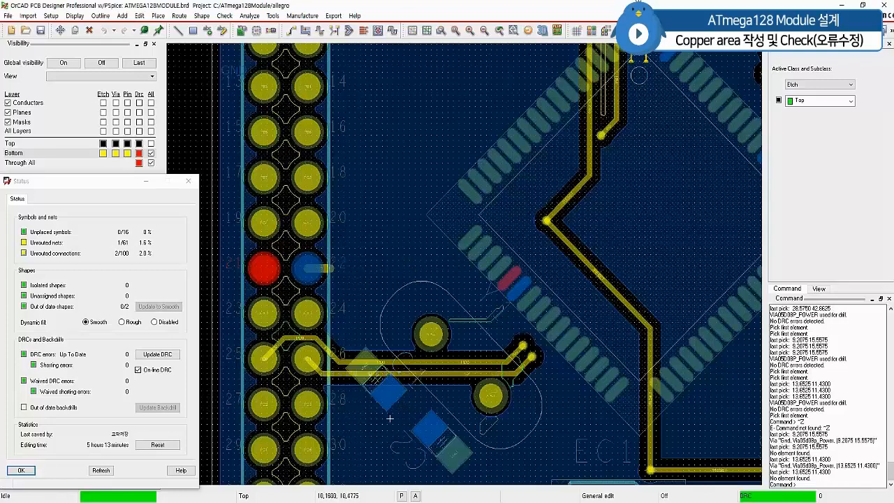
pyautogui.click(150, 143)
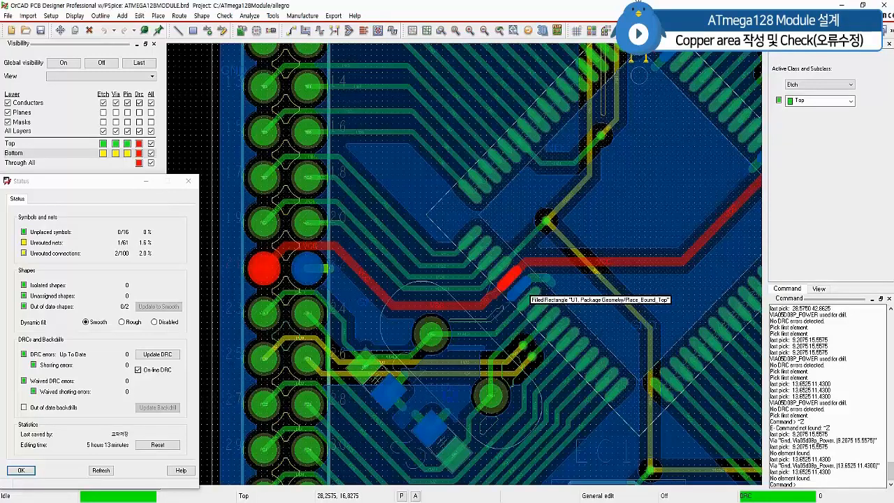
# With both layers shown, place a GND via in the Top copper area beside C1 pin 2.
pyautogui.click(450, 395)
pyautogui.press('F3')
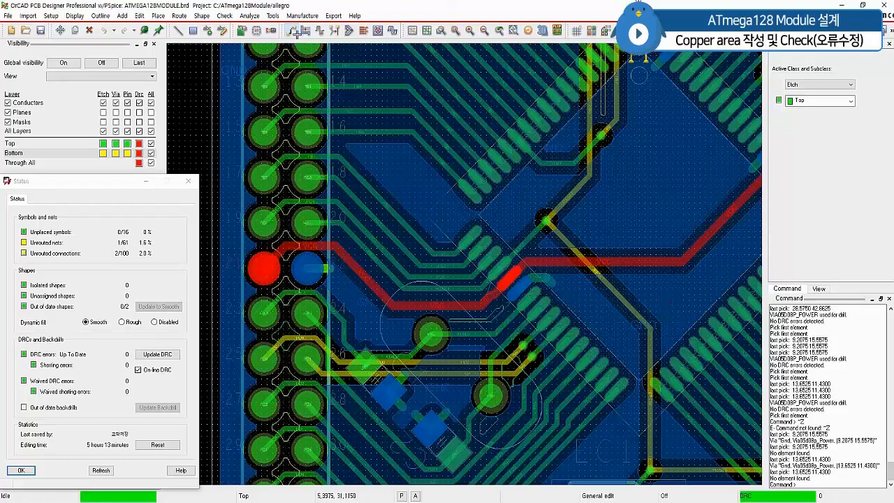
pyautogui.doubleClick(452, 396)
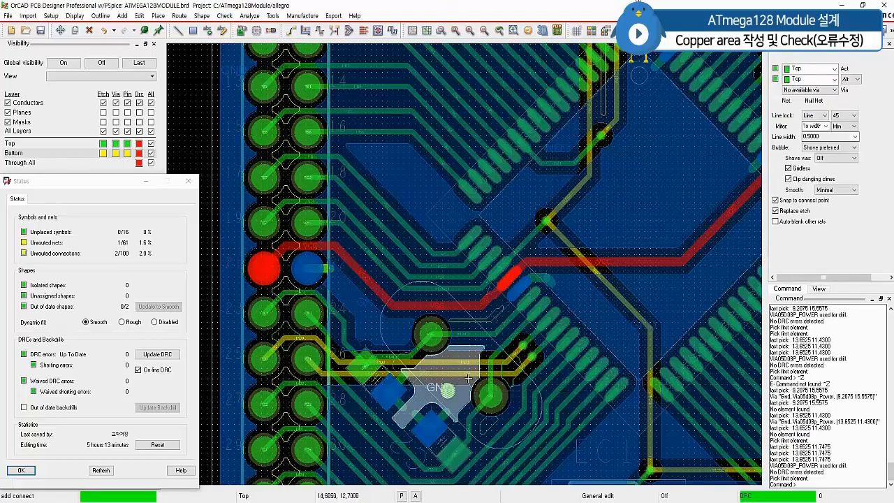
# Update the design status and check the C1.2 to J1.22 pair against a fresh unconnected pins report.
pyautogui.click(101, 470)
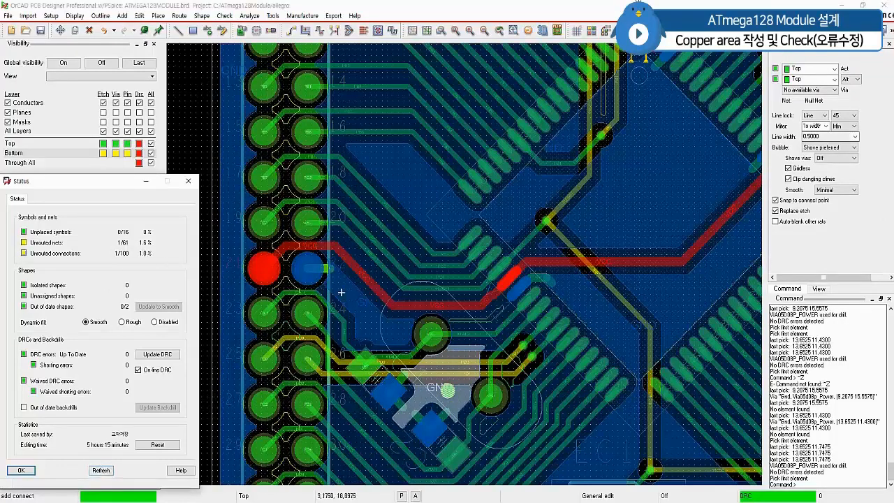
pyautogui.click(23, 253)
pyautogui.moveTo(744, 270); pyautogui.dragTo(570, 287)
pyautogui.click(25, 254)
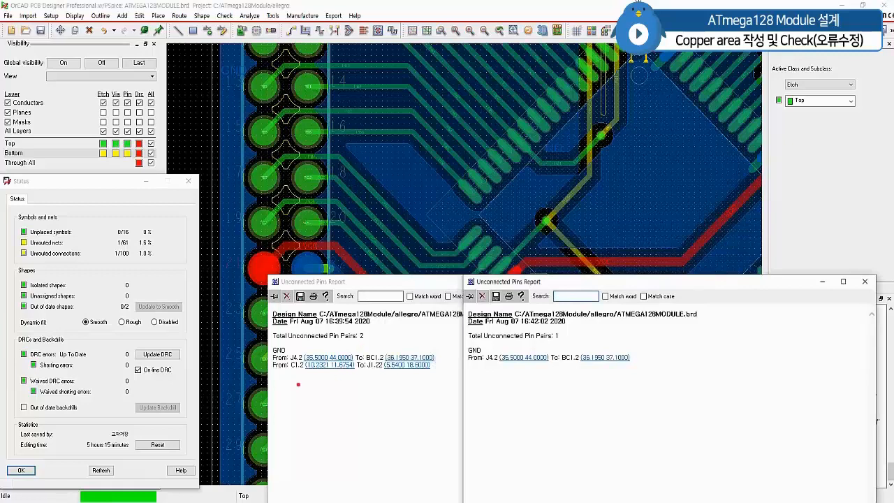
pyautogui.moveTo(291, 372); pyautogui.dragTo(430, 365)
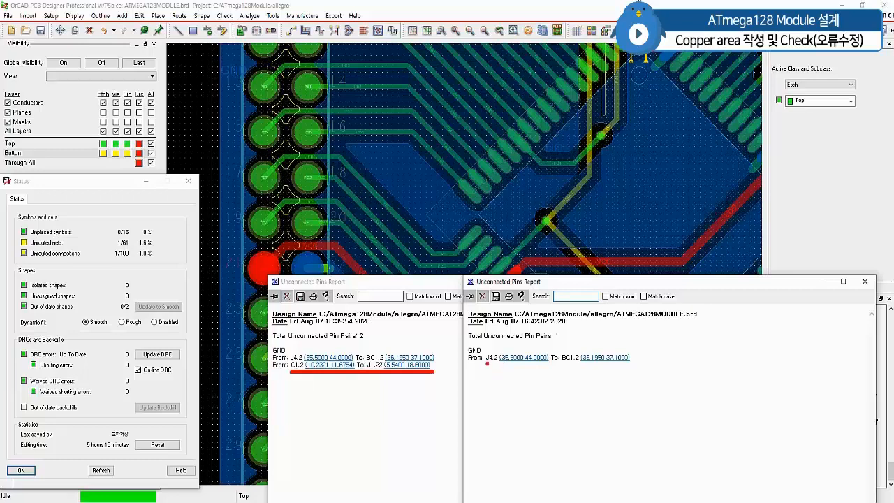
pyautogui.moveTo(487, 364); pyautogui.dragTo(634, 361)
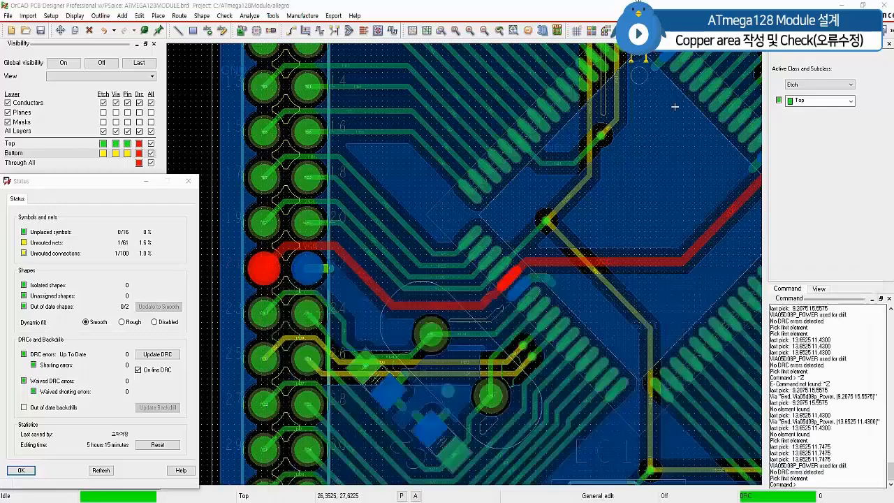
# Locate BC1 pin 2 below connector J4 and hide the Bottom layer to expose the Top copper around it.
pyautogui.scroll(-2, 663, 104)
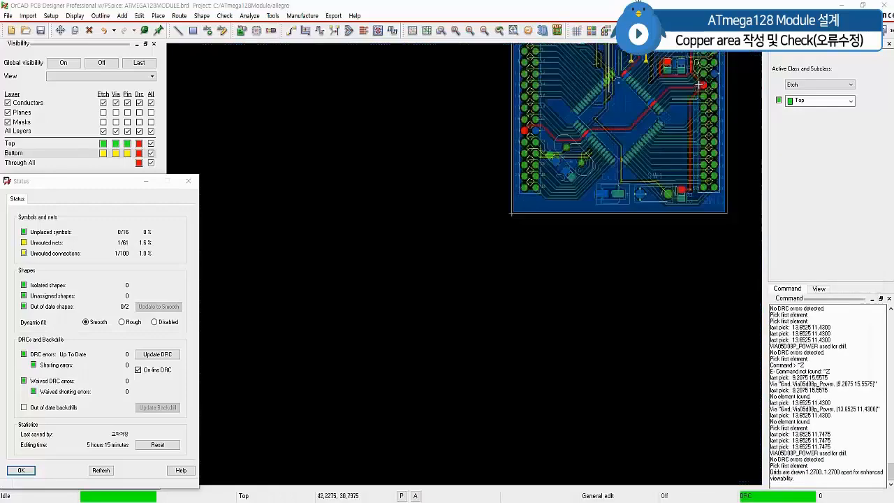
pyautogui.scroll(-1, 698, 85)
pyautogui.scroll(3, 371, 257)
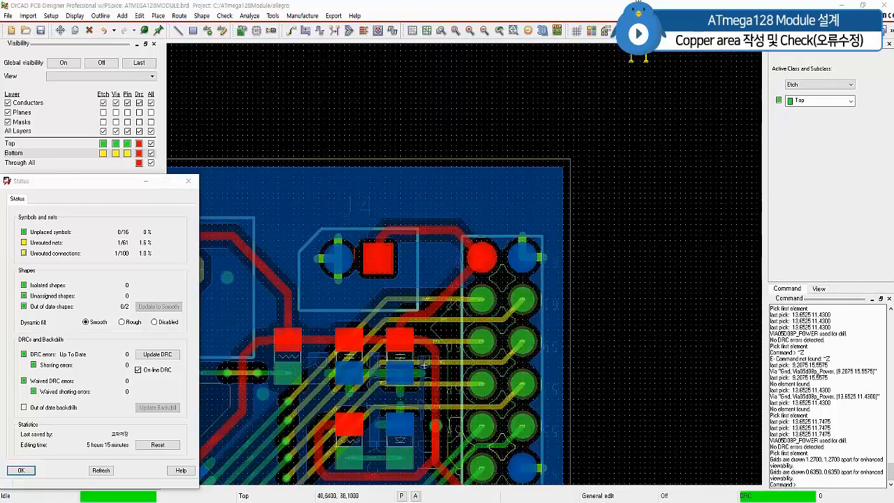
pyautogui.scroll(1, 323, 407)
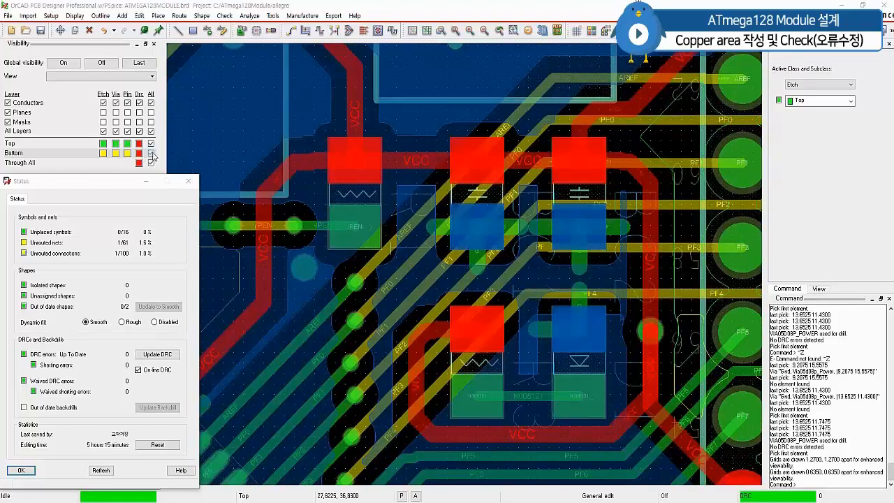
pyautogui.click(152, 153)
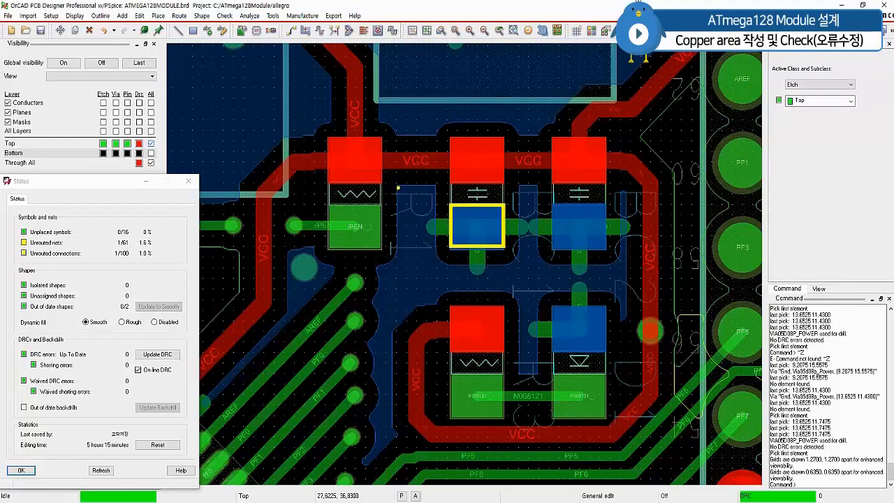
# Examine the outline and extent of the Top GND copper area connected to BC1 pin 2.
pyautogui.moveTo(399, 187)
pyautogui.mouseDown()
pyautogui.moveTo(371, 347)
pyautogui.moveTo(373, 407)
pyautogui.moveTo(434, 304)
pyautogui.moveTo(515, 296)
pyautogui.moveTo(508, 342)
pyautogui.moveTo(536, 369)
pyautogui.moveTo(545, 334)
pyautogui.mouseUp()
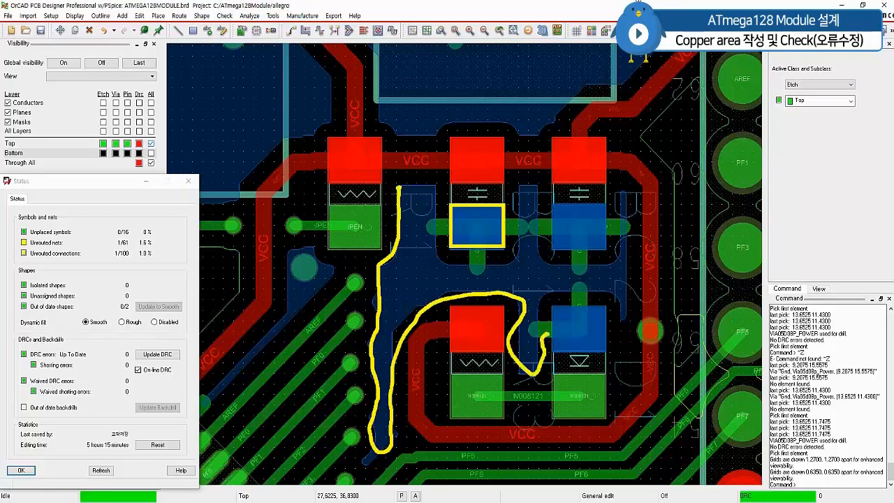
pyautogui.moveTo(399, 187); pyautogui.dragTo(444, 219)
pyautogui.moveTo(515, 219)
pyautogui.mouseDown()
pyautogui.moveTo(525, 190)
pyautogui.moveTo(534, 217)
pyautogui.moveTo(551, 221)
pyautogui.moveTo(613, 217)
pyautogui.moveTo(631, 204)
pyautogui.moveTo(623, 310)
pyautogui.moveTo(558, 292)
pyautogui.moveTo(541, 320)
pyautogui.mouseUp()
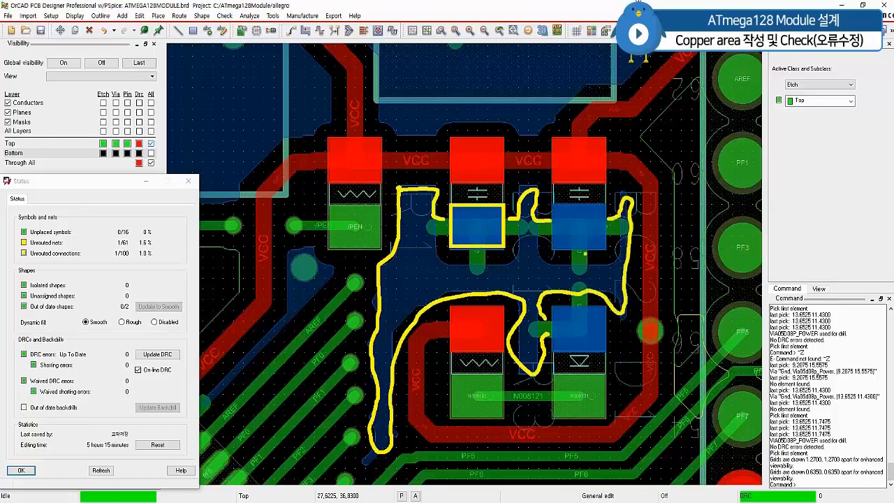
pyautogui.moveTo(587, 251)
pyautogui.mouseDown()
pyautogui.moveTo(582, 269)
pyautogui.moveTo(573, 269)
pyautogui.mouseUp()
pyautogui.moveTo(536, 237)
pyautogui.mouseDown()
pyautogui.moveTo(550, 236)
pyautogui.moveTo(537, 257)
pyautogui.moveTo(613, 264)
pyautogui.moveTo(600, 243)
pyautogui.mouseUp()
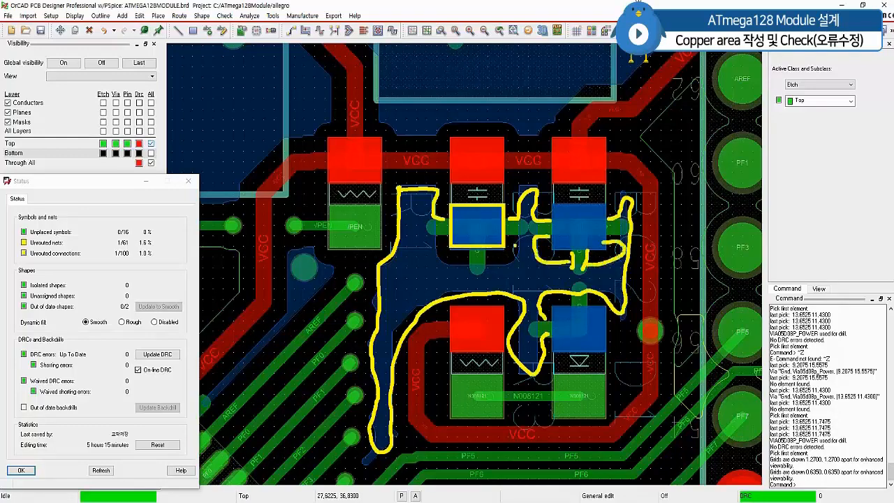
pyautogui.moveTo(504, 238)
pyautogui.mouseDown()
pyautogui.moveTo(519, 242)
pyautogui.moveTo(497, 262)
pyautogui.moveTo(437, 242)
pyautogui.mouseUp()
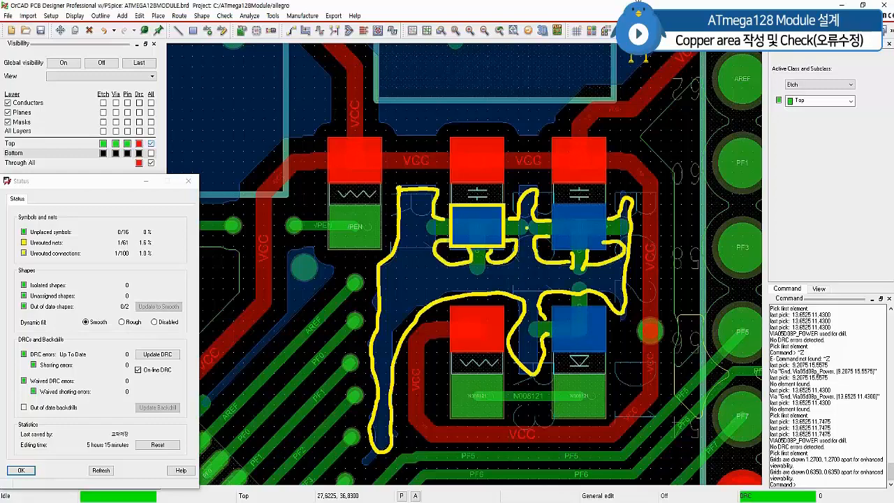
pyautogui.moveTo(423, 193)
pyautogui.mouseDown()
pyautogui.moveTo(412, 196)
pyautogui.moveTo(432, 195)
pyautogui.moveTo(398, 214)
pyautogui.moveTo(454, 260)
pyautogui.moveTo(446, 264)
pyautogui.moveTo(497, 267)
pyautogui.moveTo(517, 286)
pyautogui.moveTo(615, 262)
pyautogui.moveTo(621, 287)
pyautogui.moveTo(520, 327)
pyautogui.moveTo(538, 353)
pyautogui.moveTo(531, 364)
pyautogui.mouseUp()
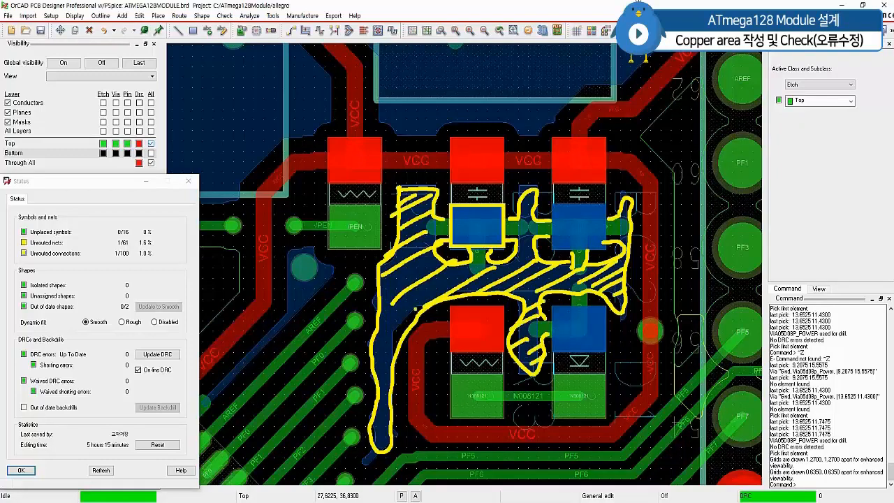
pyautogui.moveTo(417, 309)
pyautogui.mouseDown()
pyautogui.moveTo(382, 345)
pyautogui.moveTo(395, 351)
pyautogui.moveTo(379, 377)
pyautogui.moveTo(398, 398)
pyautogui.moveTo(396, 414)
pyautogui.mouseUp()
pyautogui.moveTo(379, 438); pyautogui.dragTo(390, 430)
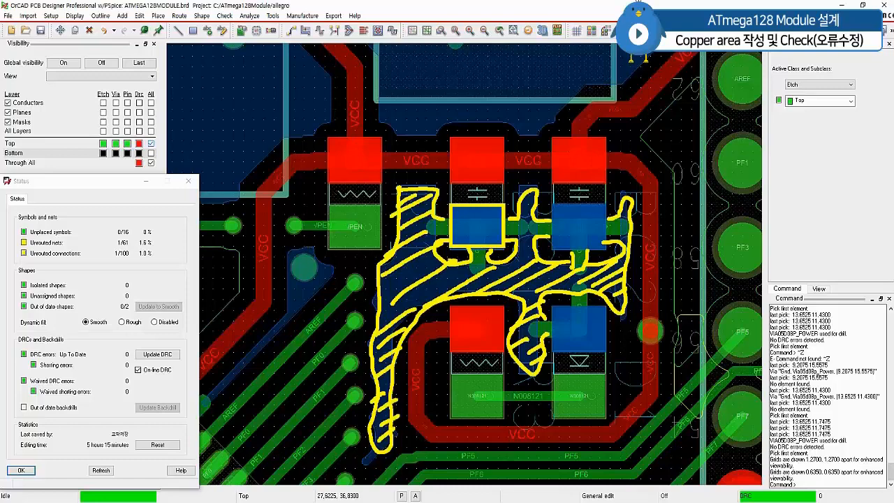
pyautogui.press('Escape')
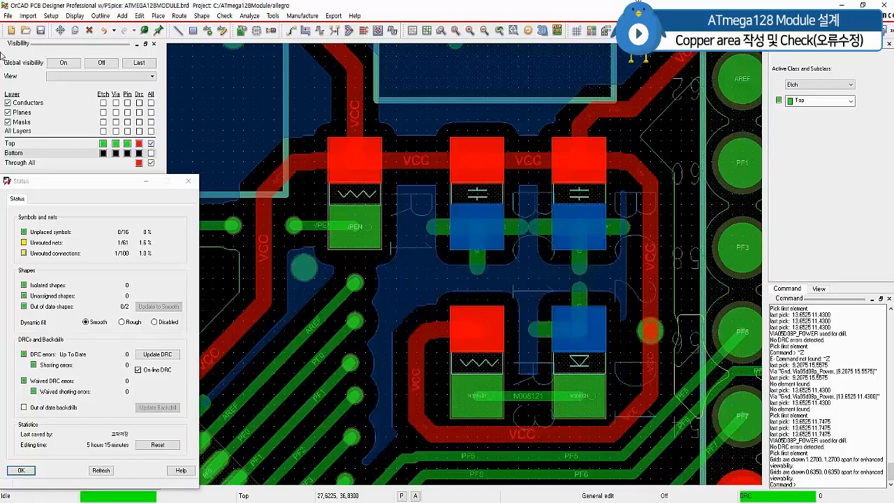
# Show the Bottom layer again and place a GND via in the Top copper strip between the lower resistor and the diode.
pyautogui.click(151, 153)
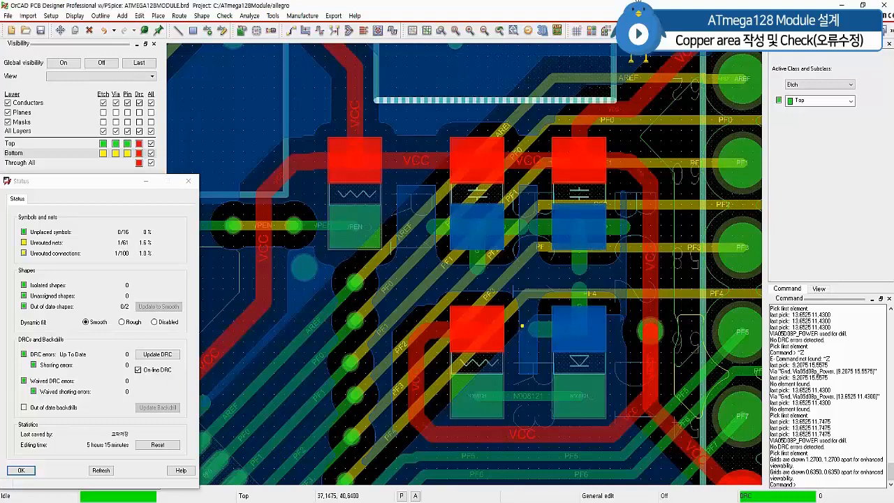
pyautogui.click(520, 333)
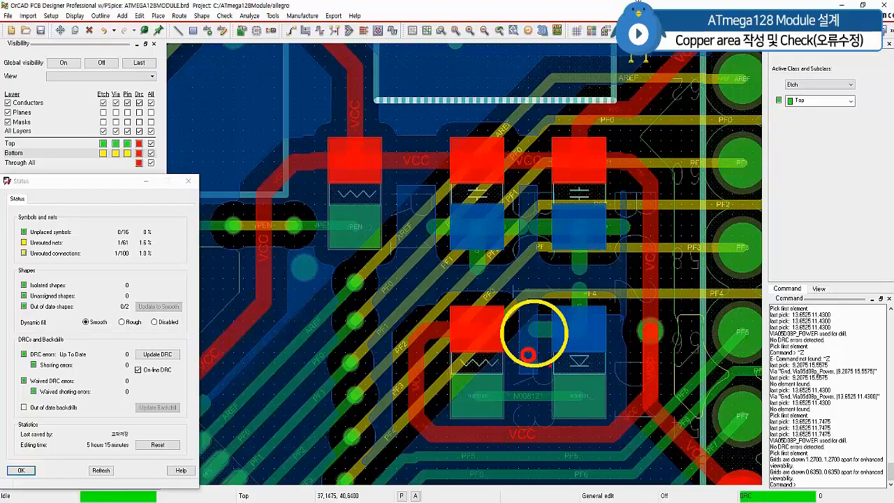
pyautogui.click(291, 30)
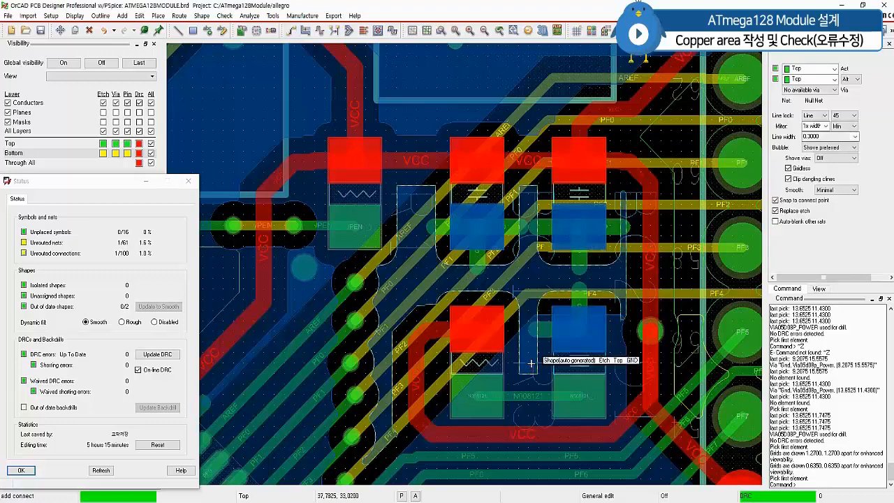
pyautogui.doubleClick(531, 363)
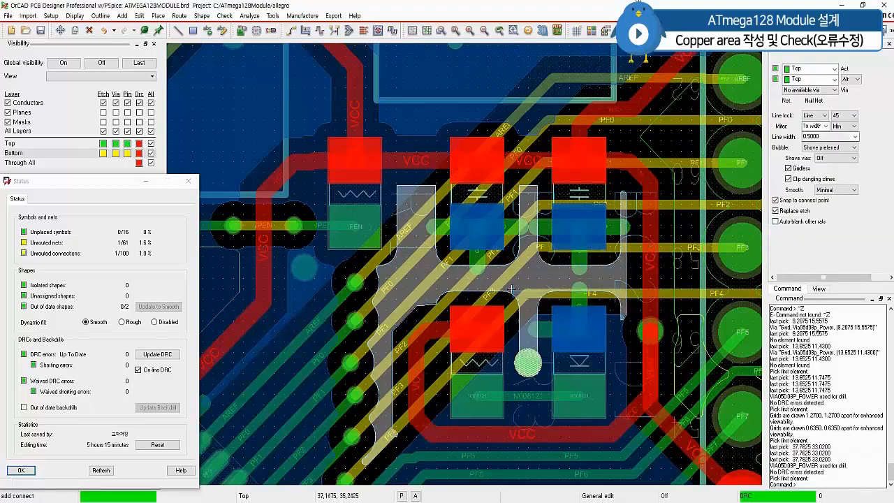
# Refresh the design status, check the unrouted nets and unrouted connections, and close the status report.
pyautogui.click(102, 470)
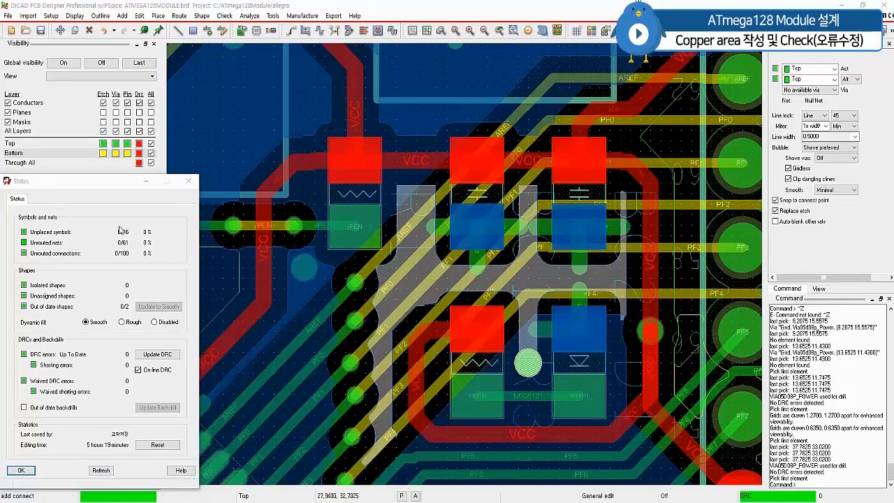
pyautogui.moveTo(91, 185); pyautogui.dragTo(250, 118)
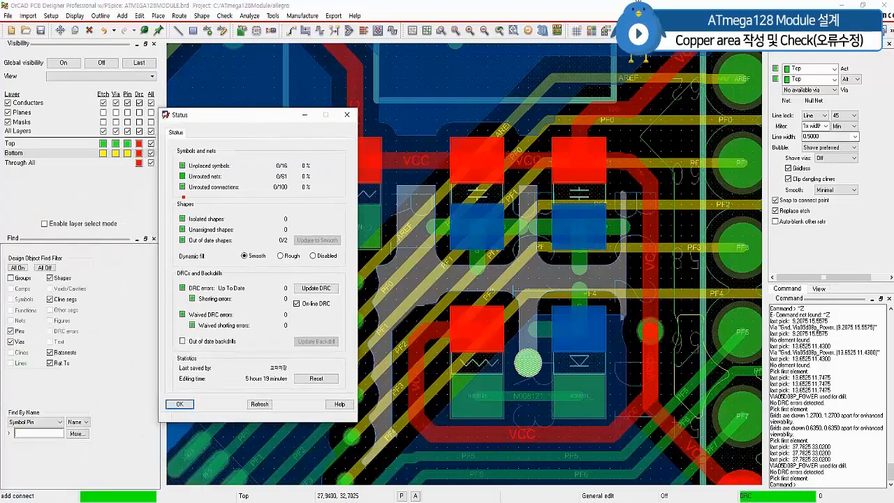
pyautogui.moveTo(175, 171)
pyautogui.keyDown('ctrl'); pyautogui.mouseDown()
pyautogui.moveTo(210, 198)
pyautogui.moveTo(340, 197)
pyautogui.moveTo(326, 195)
pyautogui.mouseUp(); pyautogui.keyUp('ctrl')
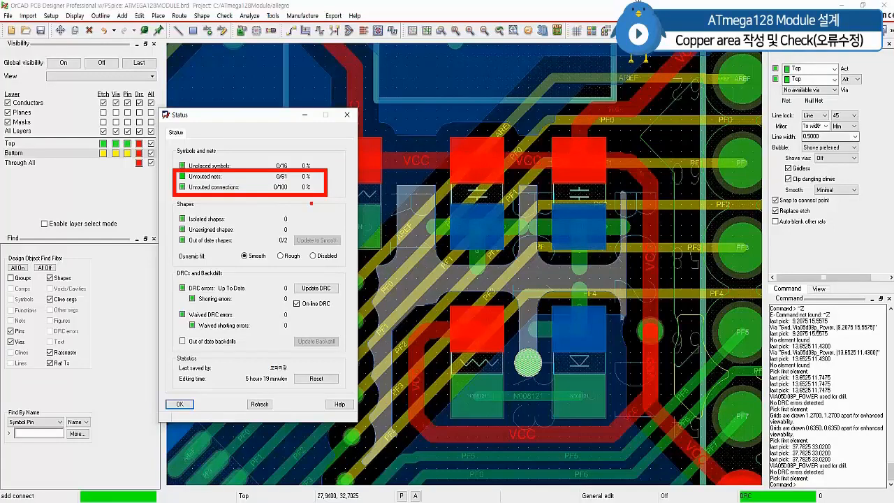
pyautogui.press('Escape')
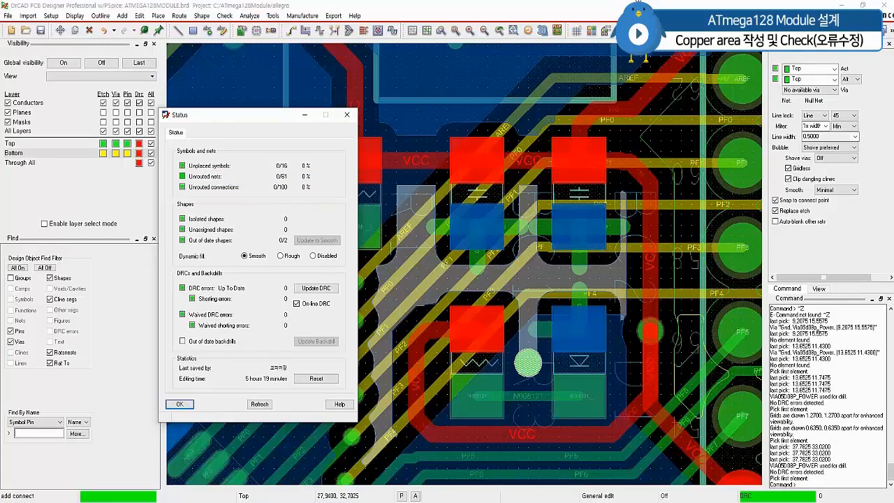
pyautogui.click(179, 404)
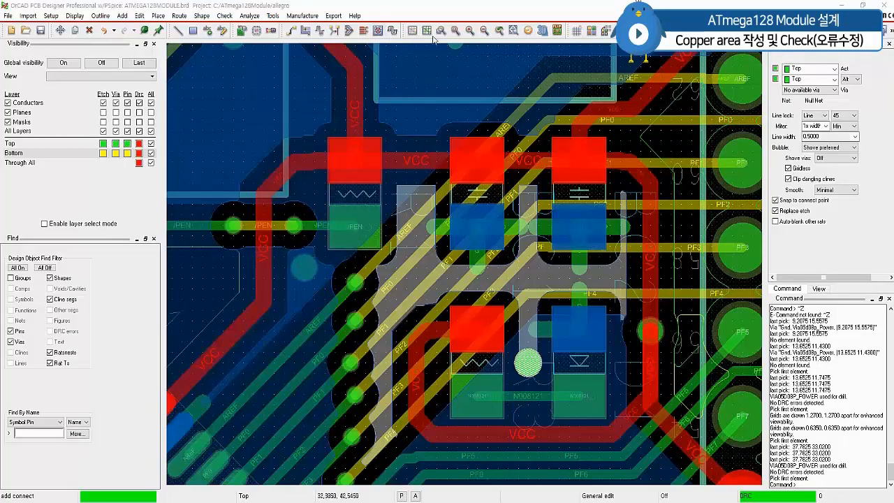
# Finish the Add Connect command with the whole board in view.
pyautogui.click(455, 31)
pyautogui.rightClick(715, 166)
pyautogui.click(738, 174)
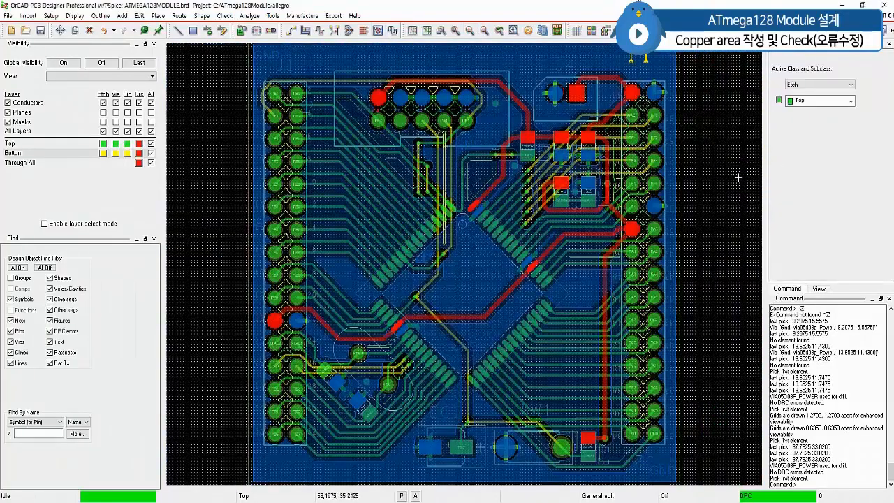